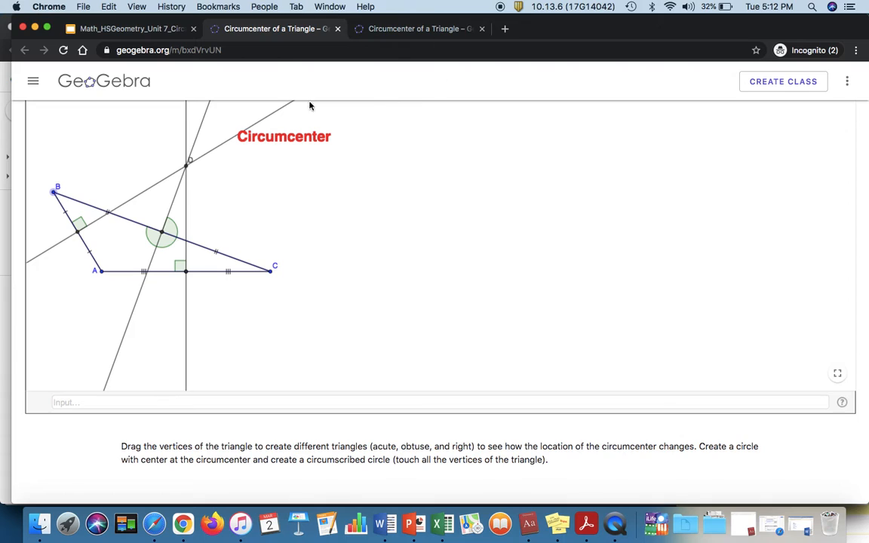
Open the GeoGebra calculator at geogebra.org/calculator in a new browser tab and switch it to Geometry.
{"action": "left_click", "coordinate": [504, 30]}
{"action": "type", "text": "geo"}
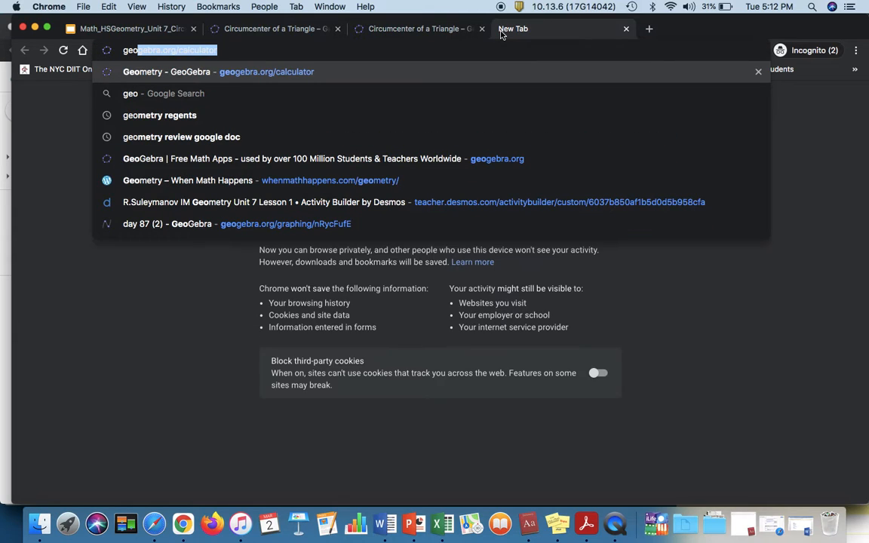
{"action": "key", "text": "Return"}
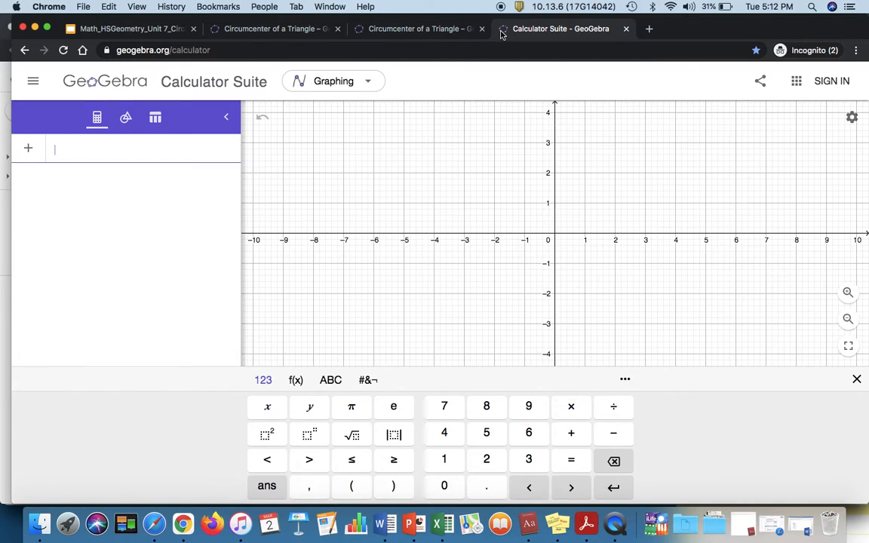
{"action": "left_click", "coordinate": [348, 85]}
{"action": "left_click", "coordinate": [335, 178]}
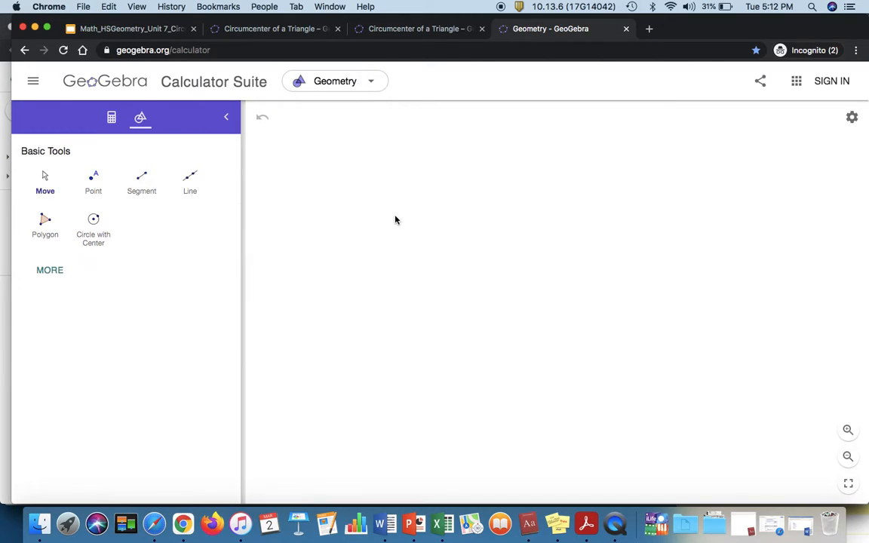
Try major and minor gridlines on the drawing area and set it back to no grid.
{"action": "left_click", "coordinate": [852, 122]}
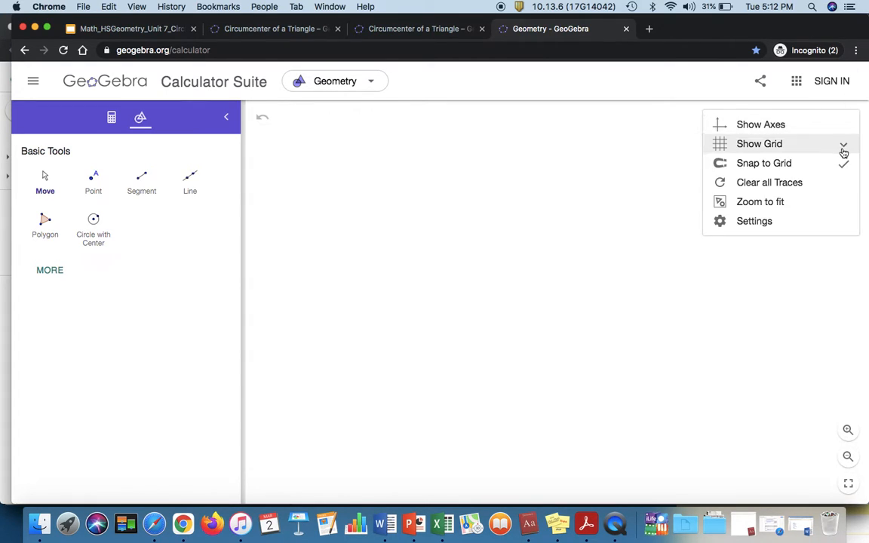
{"action": "left_click", "coordinate": [843, 145]}
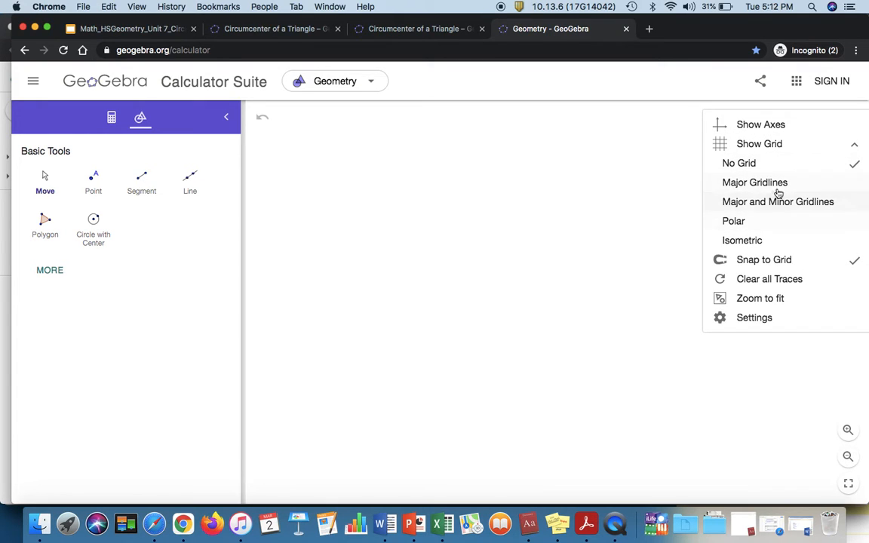
{"action": "left_click", "coordinate": [763, 203]}
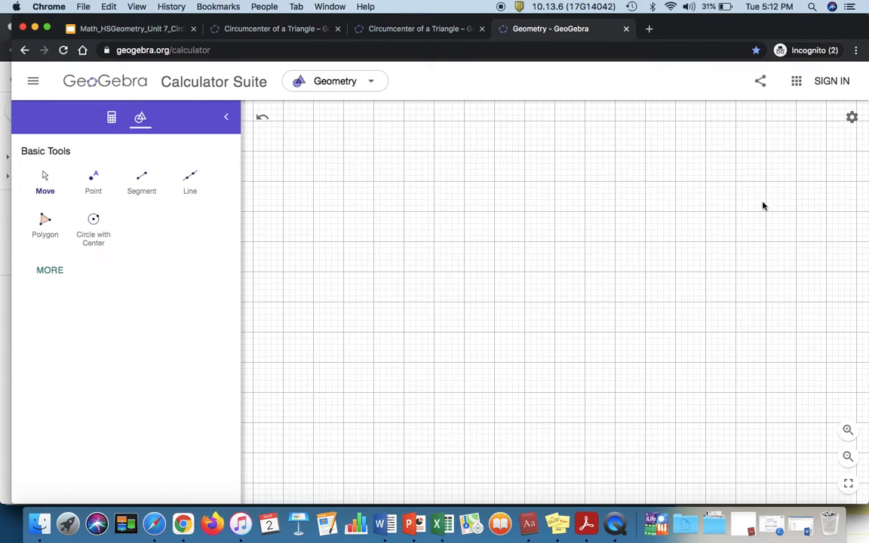
{"action": "left_click", "coordinate": [851, 118]}
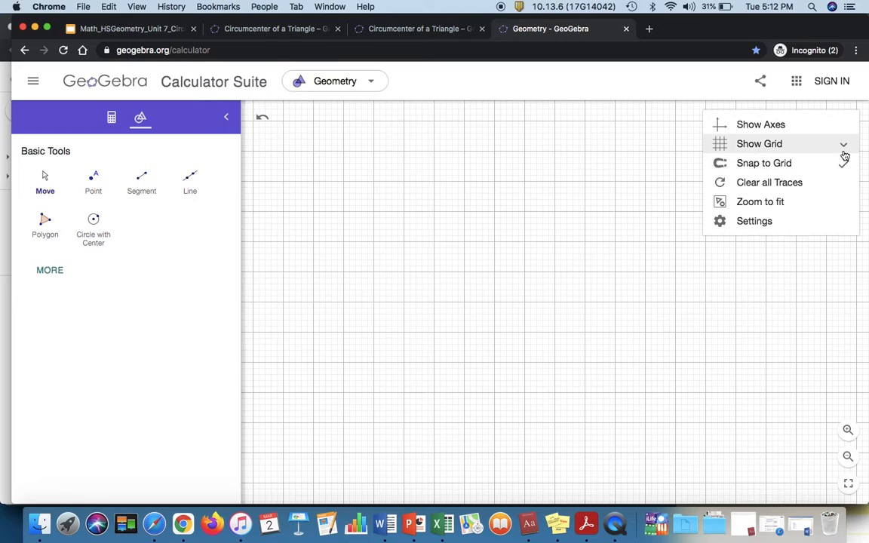
{"action": "left_click", "coordinate": [843, 145]}
{"action": "left_click", "coordinate": [821, 170]}
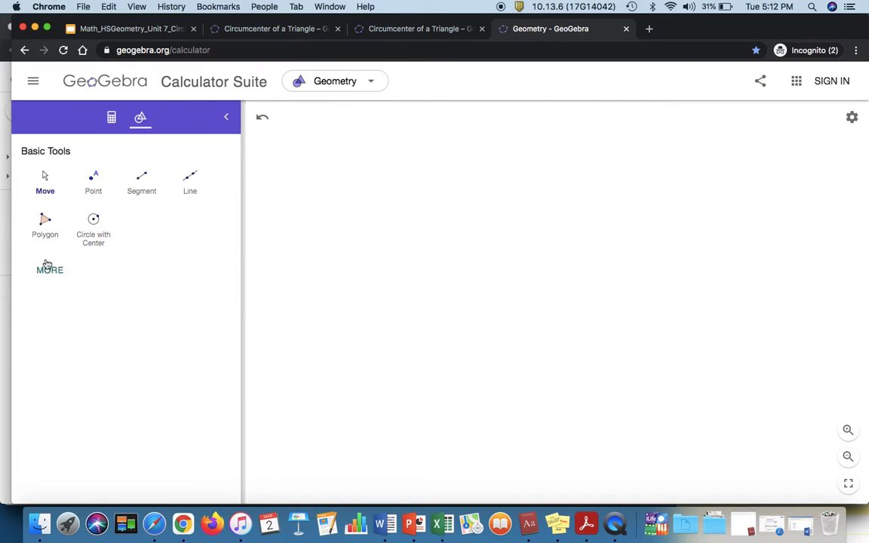
Draw a closed triangle ABC with the Polygon tool, with B as the apex above a nearly horizontal side AC.
{"action": "left_click", "coordinate": [45, 226]}
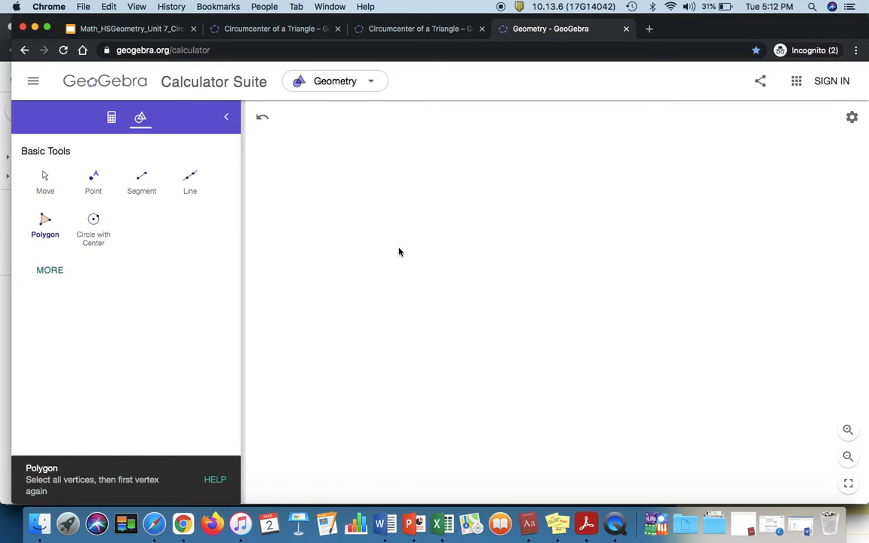
{"action": "left_click", "coordinate": [379, 256]}
{"action": "left_click", "coordinate": [513, 148]}
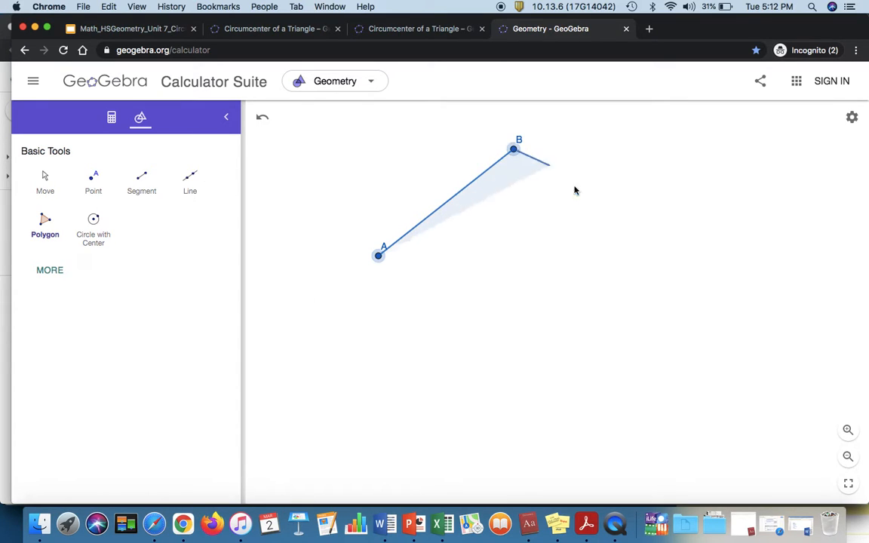
{"action": "left_click", "coordinate": [672, 261]}
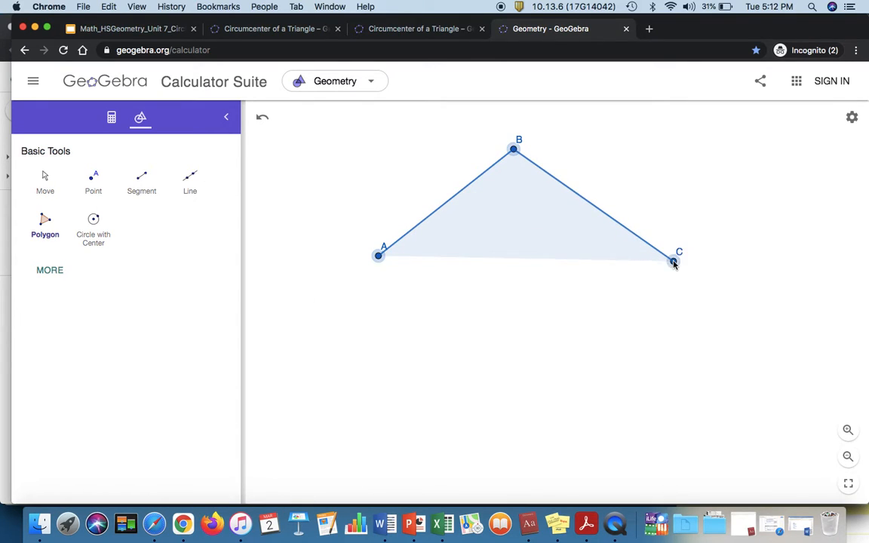
{"action": "left_click", "coordinate": [380, 256]}
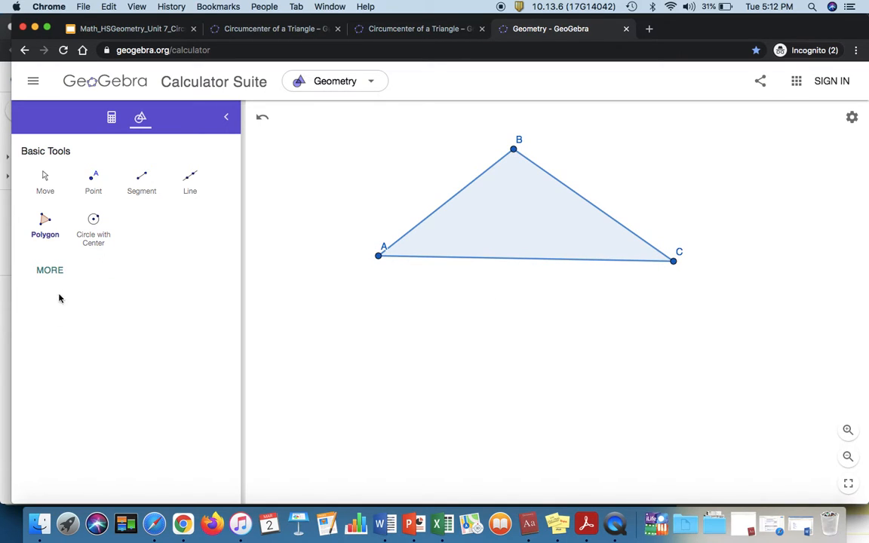
Measure the three interior angles of triangle ABC with the Angle tool, using its pairs of adjacent sides.
{"action": "left_click", "coordinate": [51, 270]}
{"action": "scroll", "coordinate": [70, 430], "scroll_direction": "down", "scroll_amount": 1}
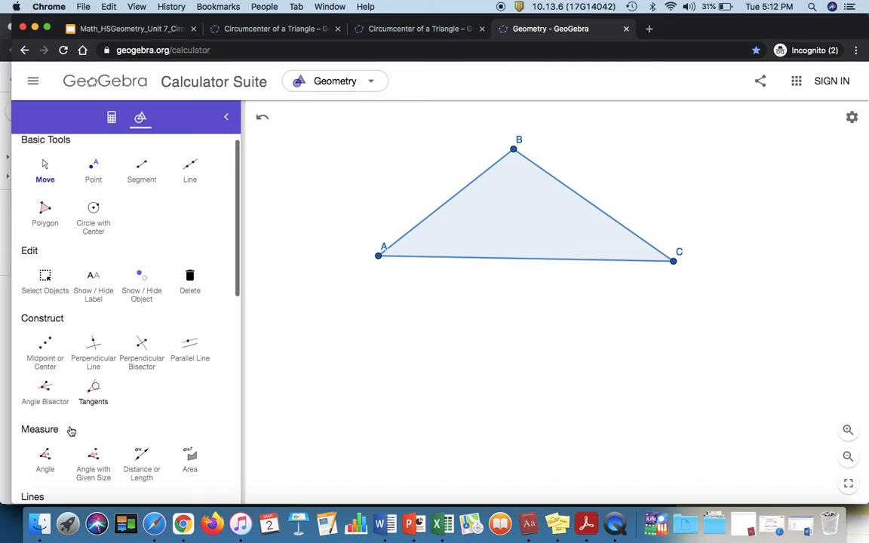
{"action": "left_click", "coordinate": [44, 462]}
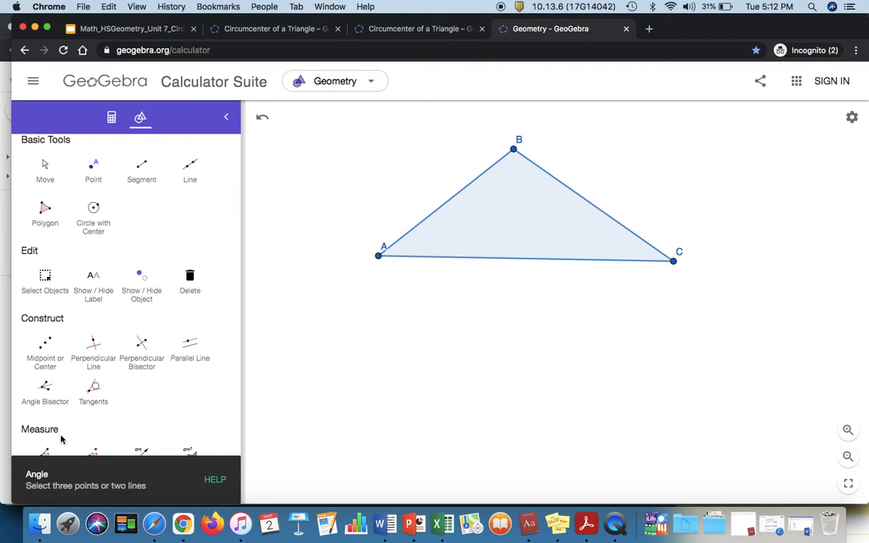
{"action": "scroll", "coordinate": [62, 439], "scroll_direction": "down", "scroll_amount": 3}
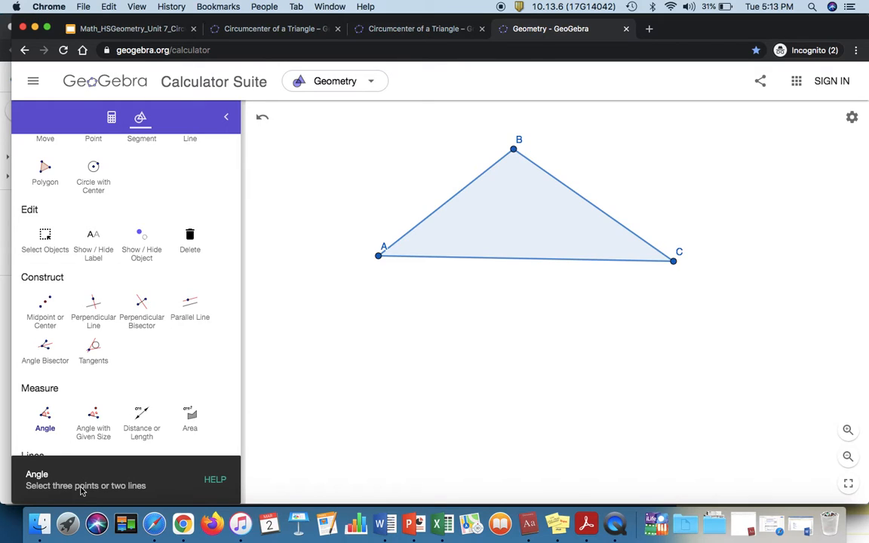
{"action": "left_click", "coordinate": [437, 257]}
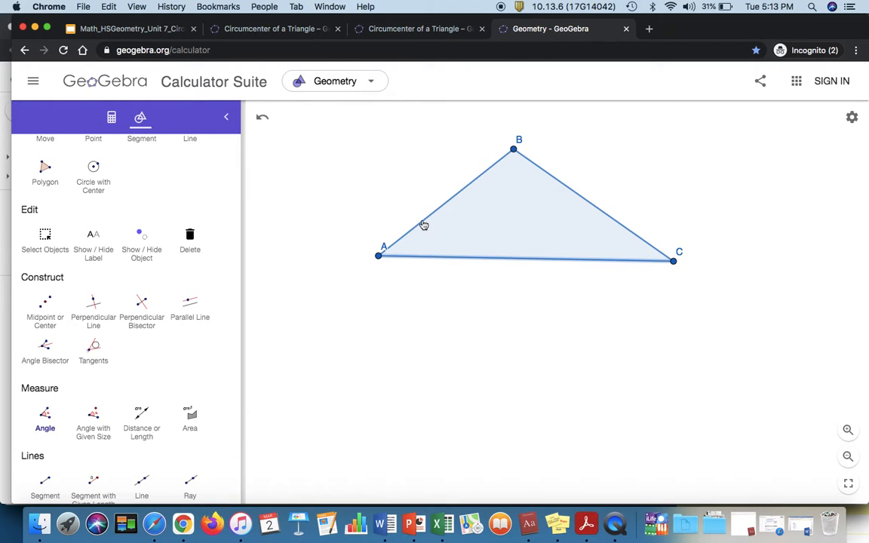
{"action": "left_click", "coordinate": [423, 223]}
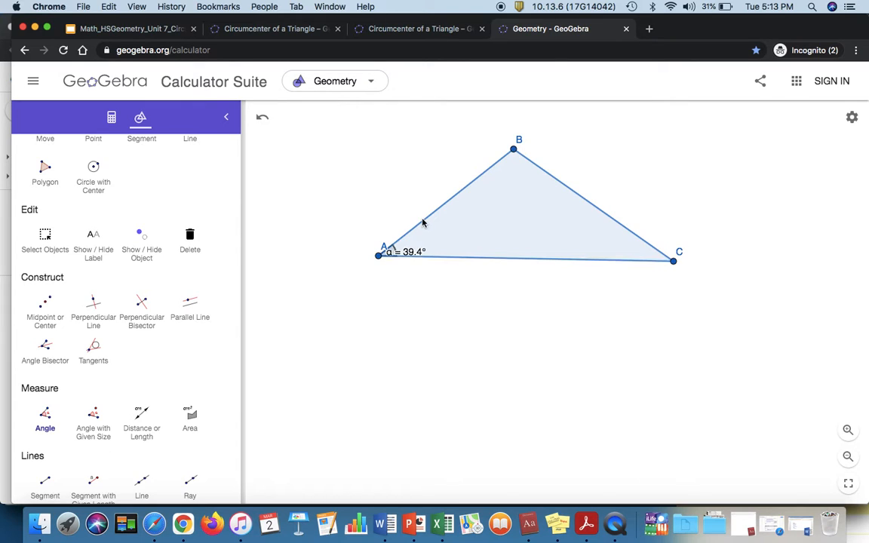
{"action": "left_click", "coordinate": [479, 183]}
{"action": "left_click", "coordinate": [548, 176]}
{"action": "left_click", "coordinate": [602, 215]}
{"action": "left_click", "coordinate": [574, 260]}
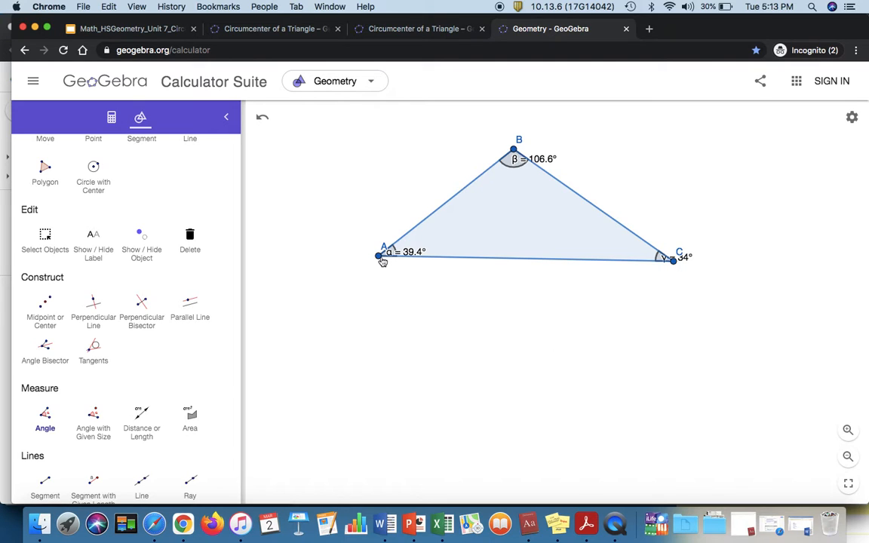
Move vertex B upward to make the triangle acute, with an angle of about 76.6° at B.
{"action": "scroll", "coordinate": [185, 302], "scroll_direction": "up", "scroll_amount": 3}
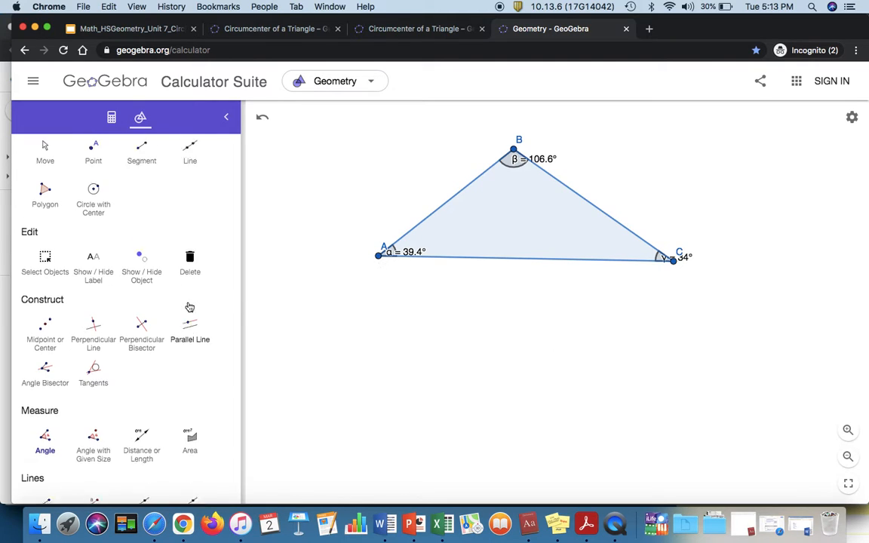
{"action": "left_click", "coordinate": [45, 176]}
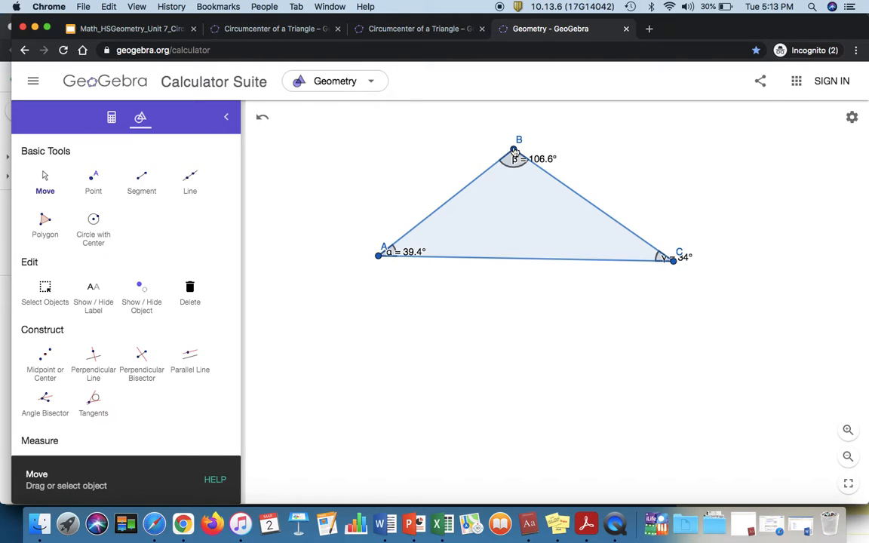
{"action": "left_click_drag", "start_coordinate": [516, 151], "coordinate": [503, 122]}
{"action": "scroll", "coordinate": [533, 225], "scroll_direction": "down", "scroll_amount": 5}
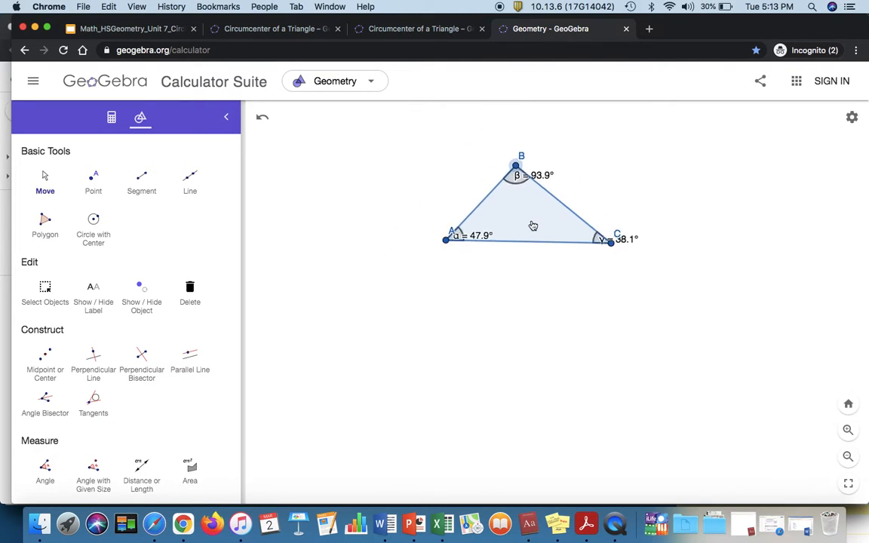
{"action": "mouse_move", "coordinate": [520, 178]}
{"action": "left_mouse_down"}
{"action": "mouse_move", "coordinate": [519, 151]}
{"action": "mouse_move", "coordinate": [522, 159]}
{"action": "left_mouse_up"}
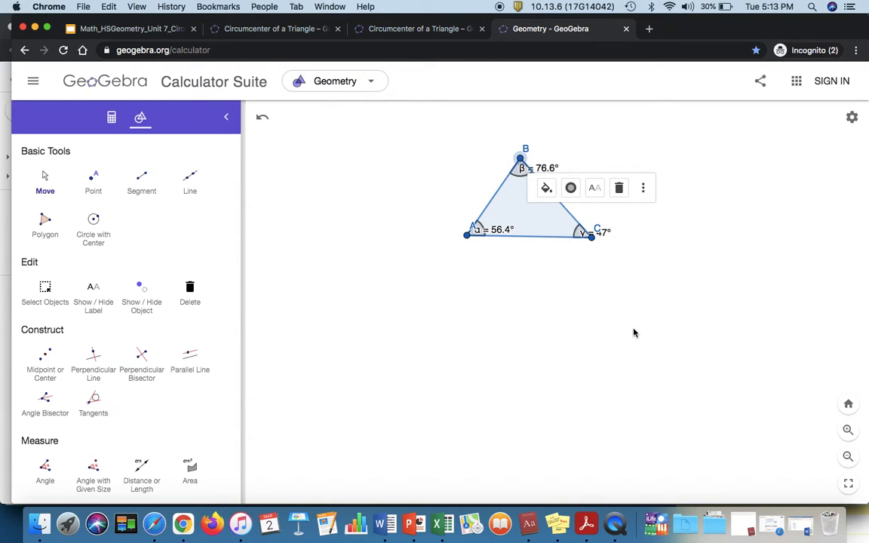
{"action": "left_click", "coordinate": [442, 279]}
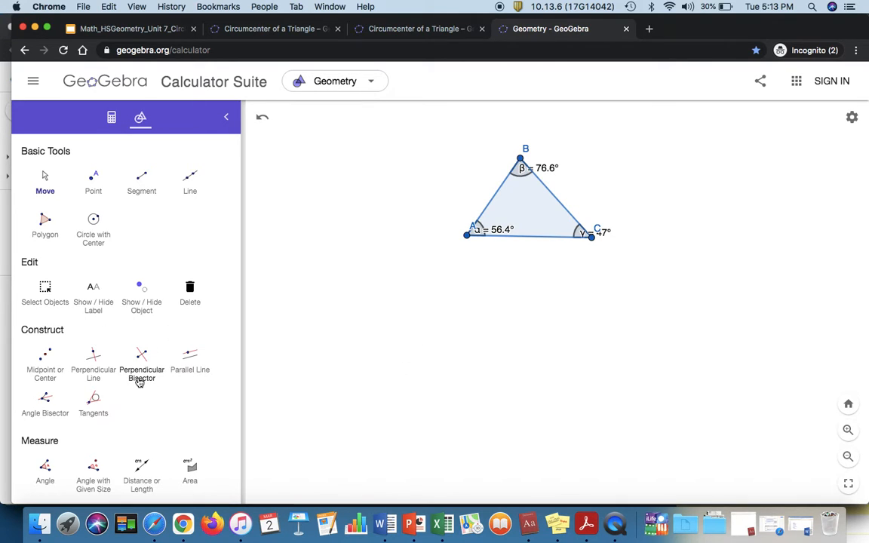
Construct the perpendicular bisectors of sides AC, AB and BC from their endpoint vertices.
{"action": "left_click", "coordinate": [129, 339]}
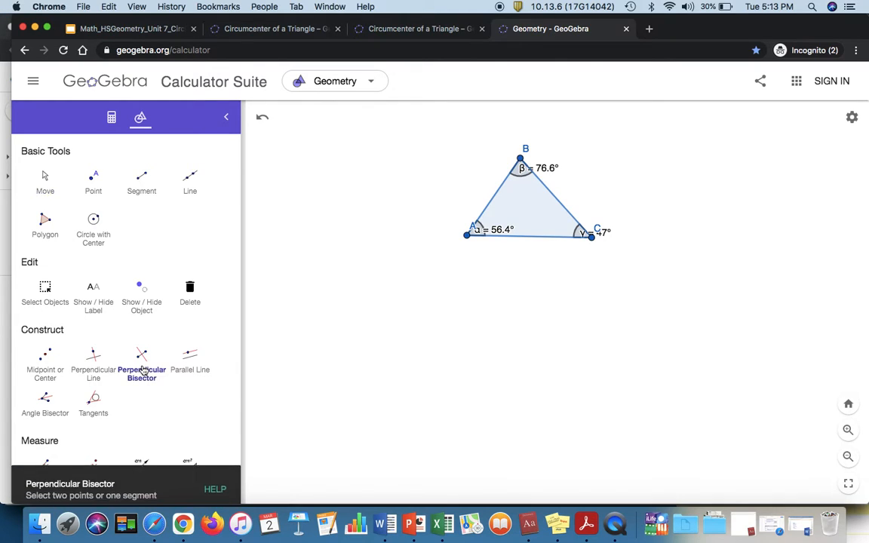
{"action": "left_click", "coordinate": [466, 236]}
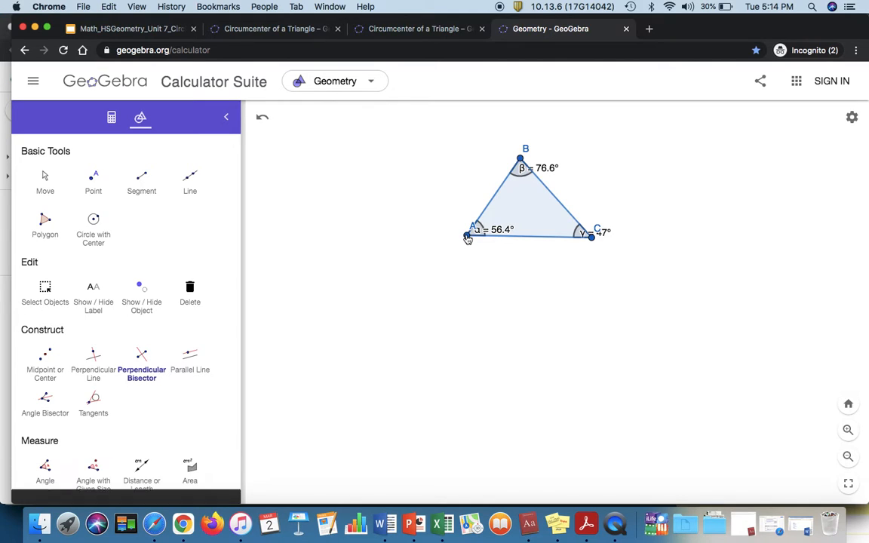
{"action": "left_click", "coordinate": [593, 239]}
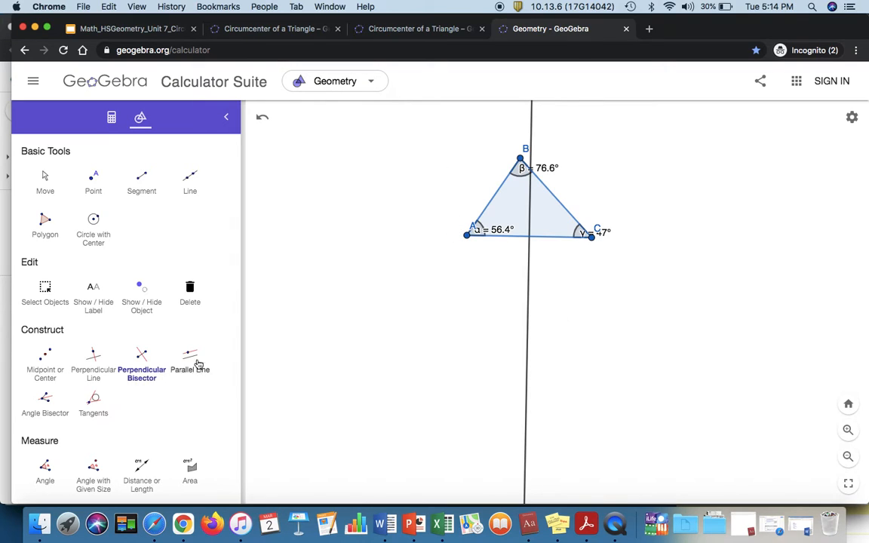
{"action": "left_click", "coordinate": [141, 356]}
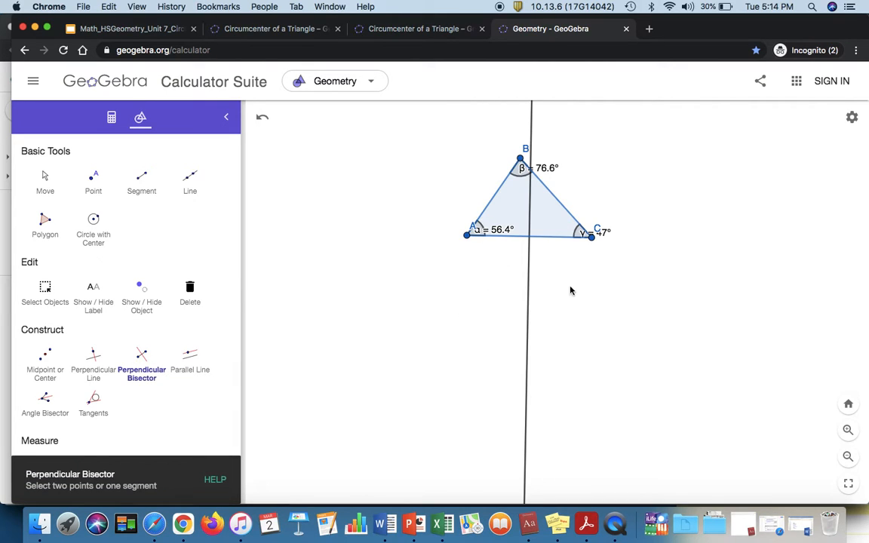
{"action": "left_click", "coordinate": [467, 235]}
{"action": "left_click", "coordinate": [521, 159]}
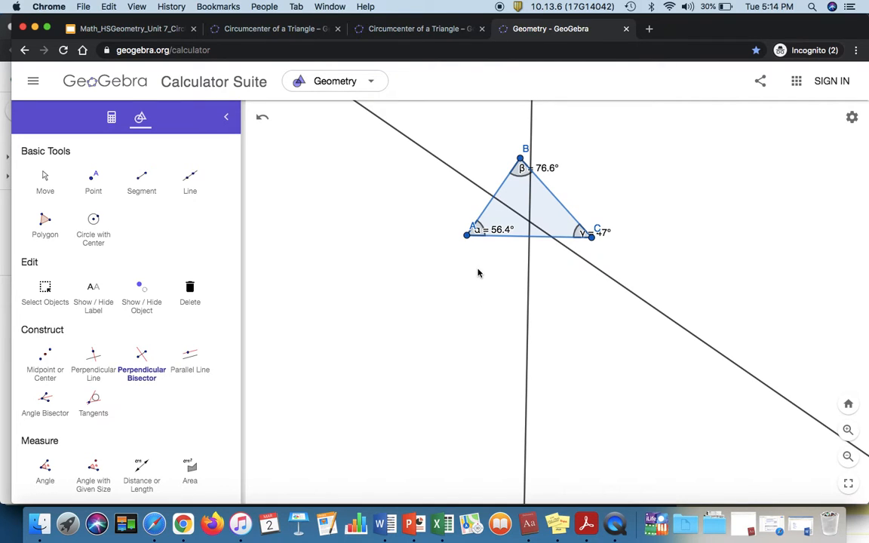
{"action": "left_click", "coordinate": [142, 355]}
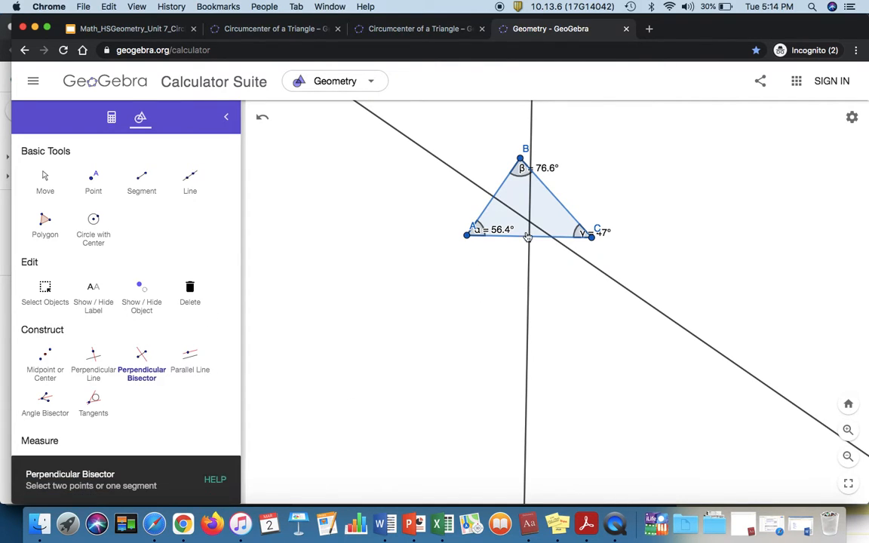
{"action": "left_click", "coordinate": [520, 159]}
{"action": "left_click", "coordinate": [592, 237]}
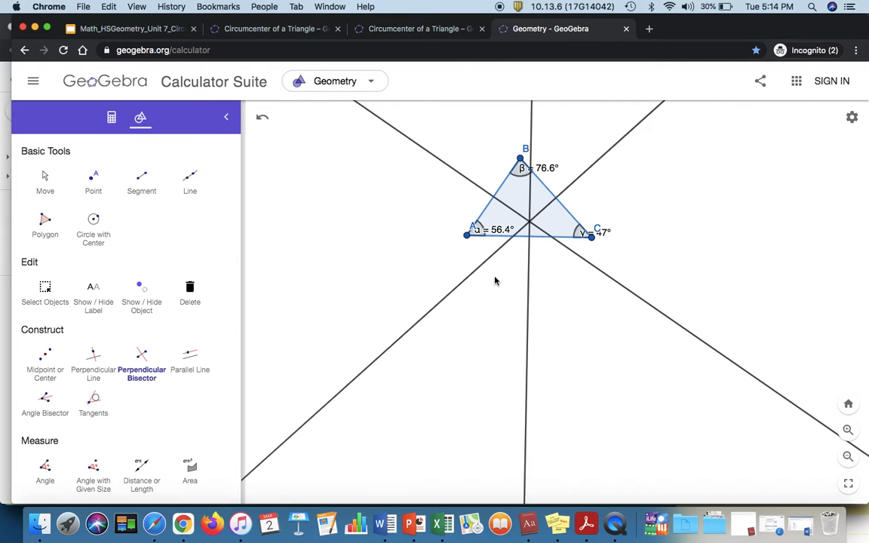
Place a point where the three perpendicular bisectors intersect inside the triangle.
{"action": "scroll", "coordinate": [536, 245], "scroll_direction": "up", "scroll_amount": 5}
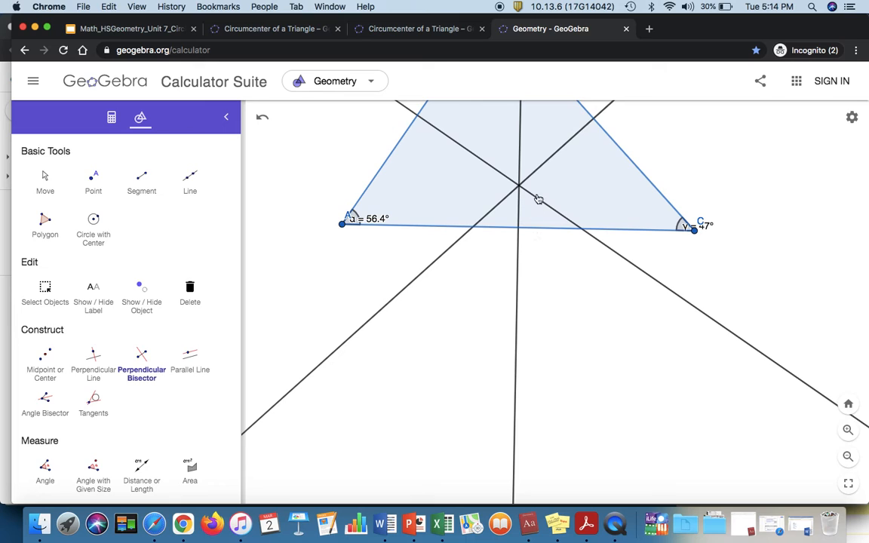
{"action": "scroll", "coordinate": [545, 248], "scroll_direction": "down", "scroll_amount": 3}
{"action": "scroll", "coordinate": [544, 248], "scroll_direction": "up", "scroll_amount": 1}
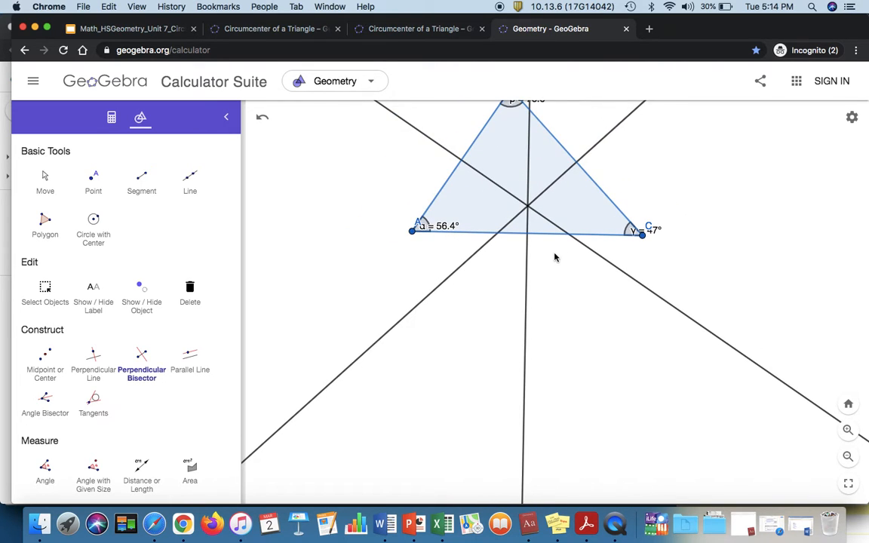
{"action": "scroll", "coordinate": [554, 257], "scroll_direction": "down", "scroll_amount": 3}
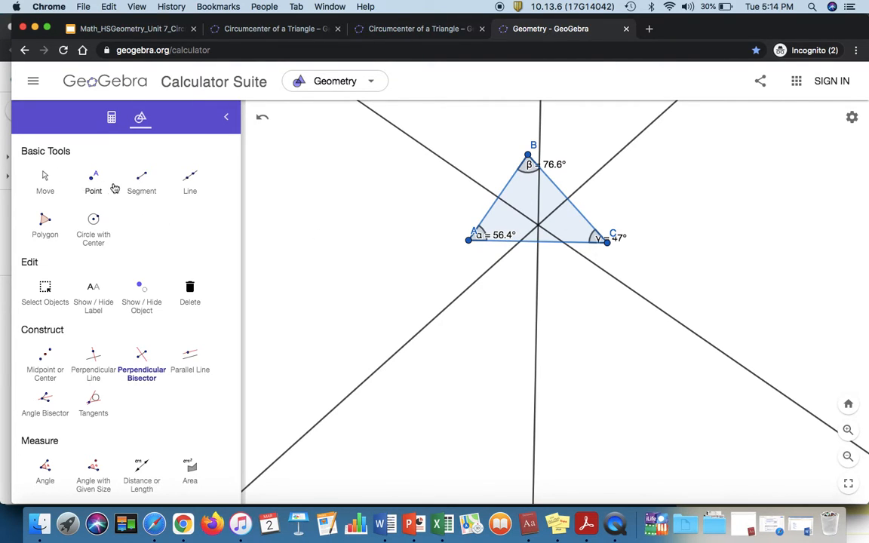
{"action": "left_click", "coordinate": [82, 172]}
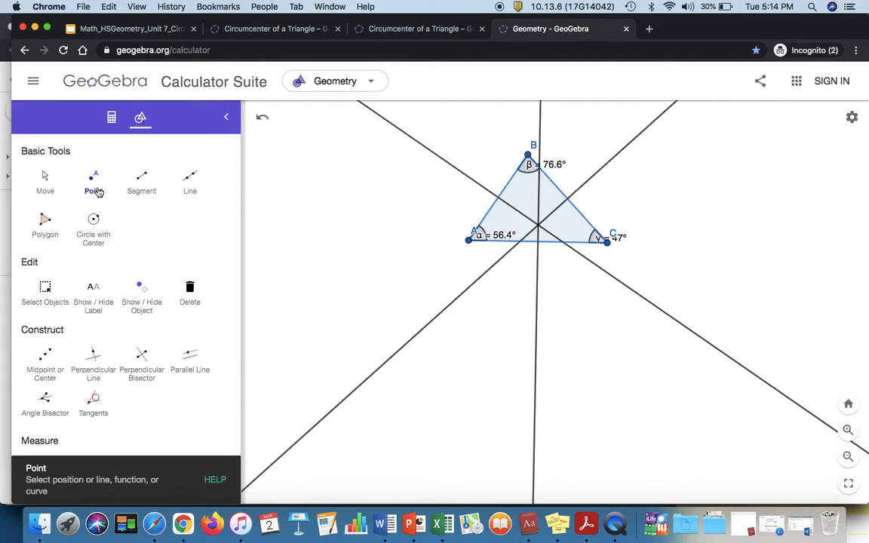
{"action": "left_click", "coordinate": [538, 224]}
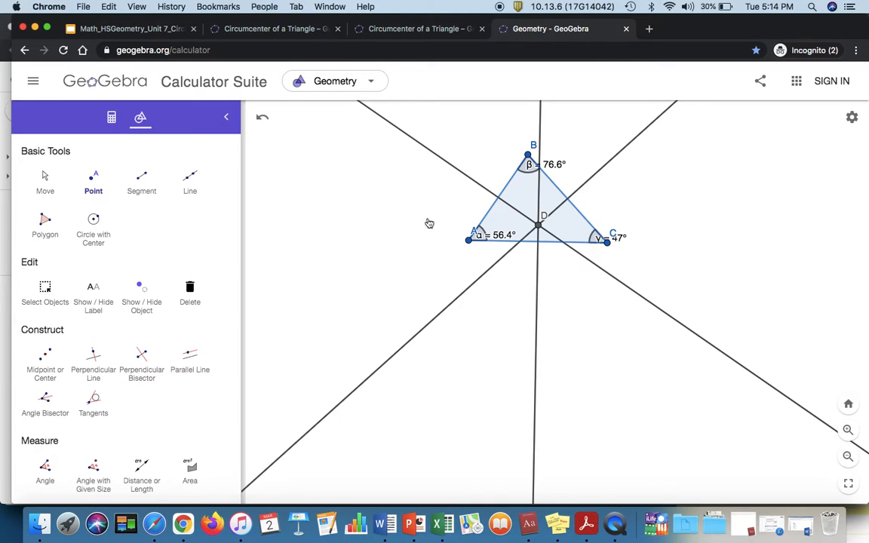
Place a point where the perpendicular bisector of side AB crosses side AB.
{"action": "left_click", "coordinate": [86, 175]}
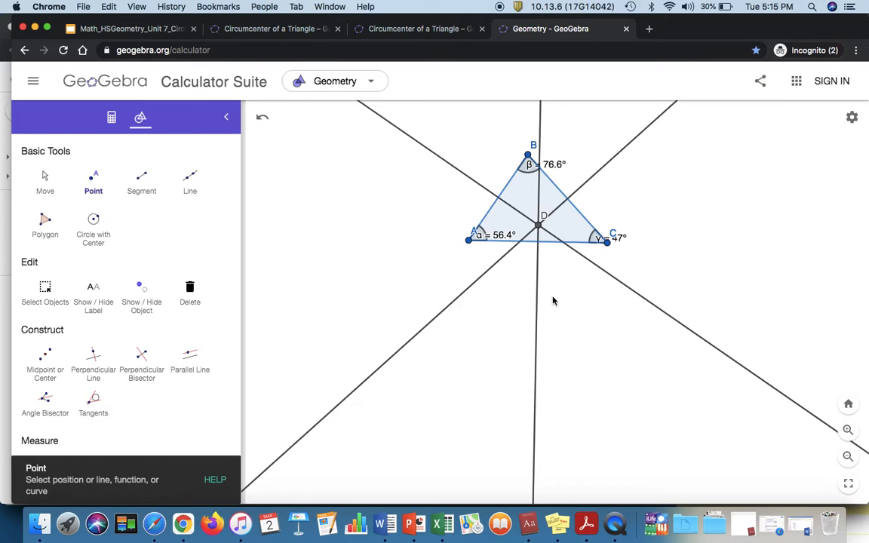
{"action": "left_click", "coordinate": [498, 197]}
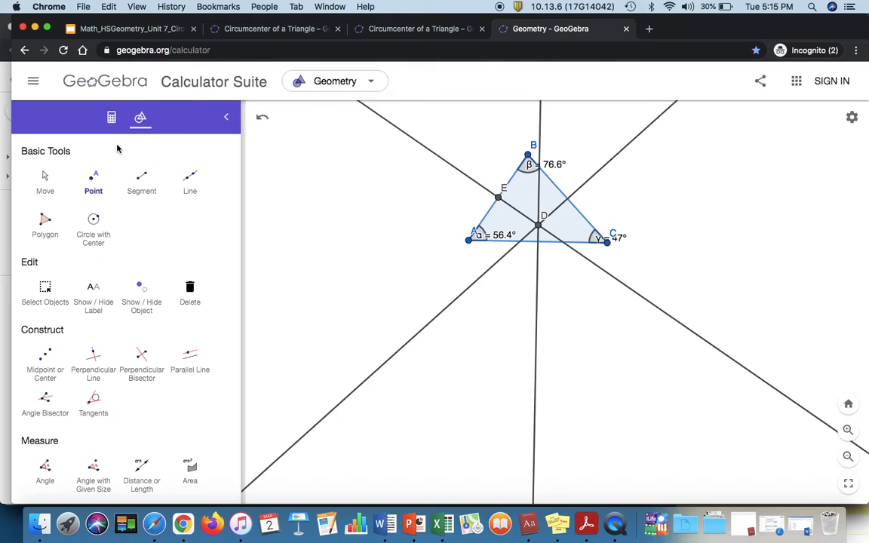
Try to place a point where the perpendicular bisector of BC crosses side BC, undoing each attempt.
{"action": "left_click", "coordinate": [92, 175]}
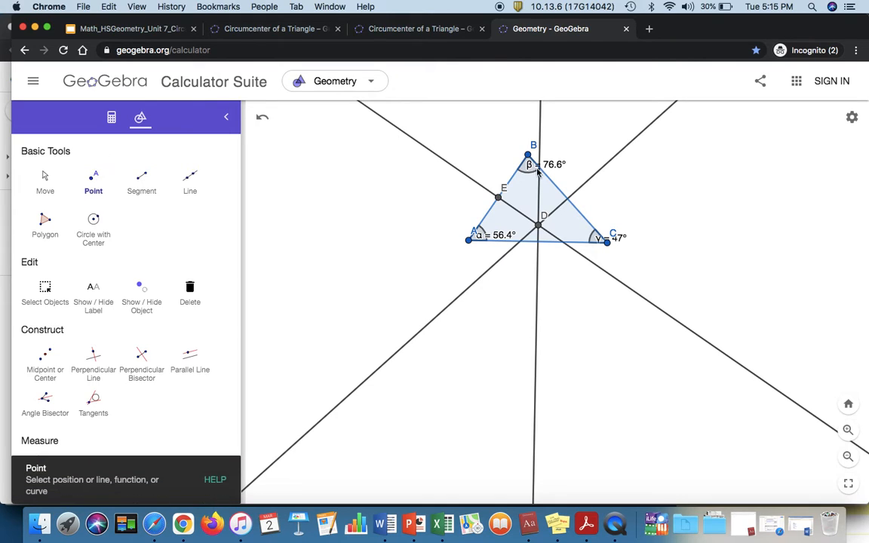
{"action": "left_click", "coordinate": [566, 197]}
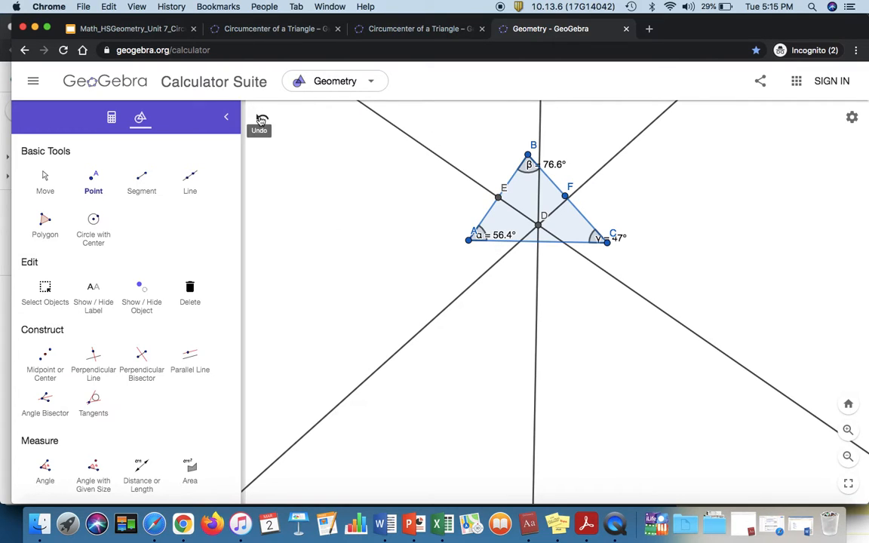
{"action": "left_click", "coordinate": [261, 121]}
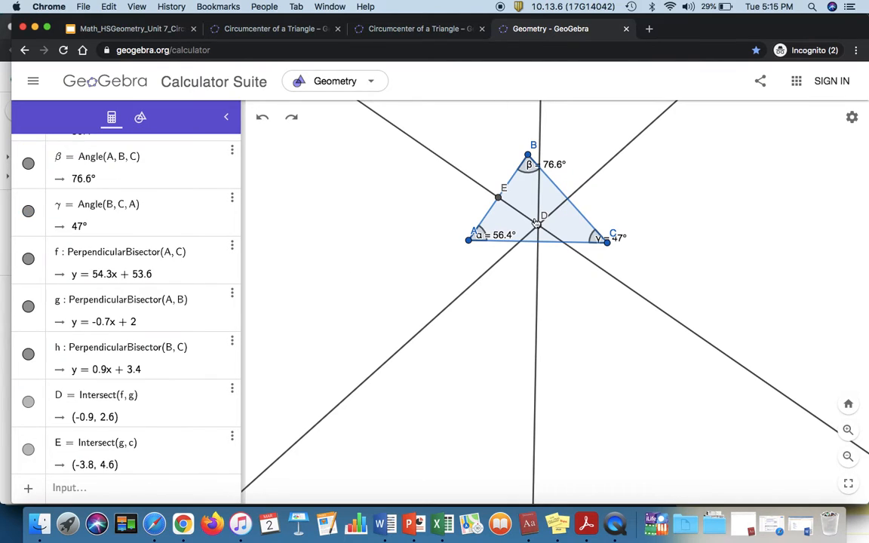
{"action": "left_click", "coordinate": [557, 187]}
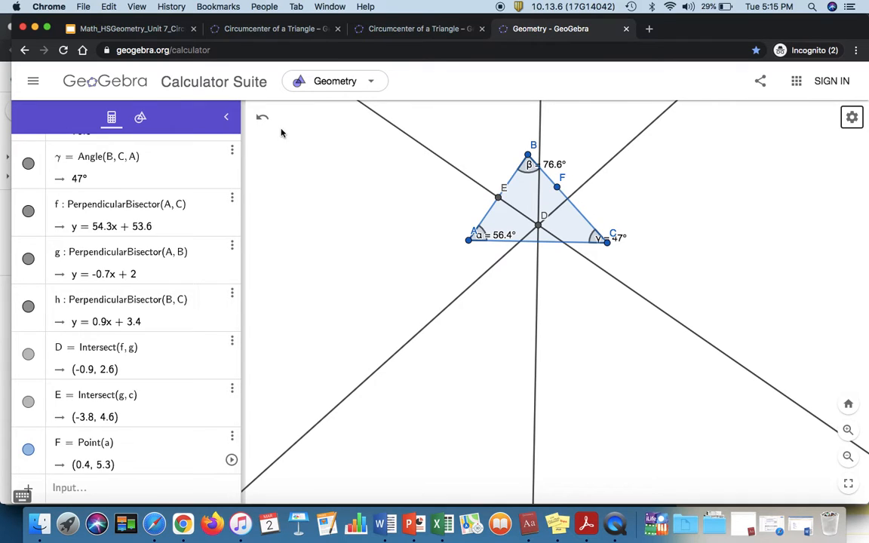
{"action": "left_click", "coordinate": [140, 117]}
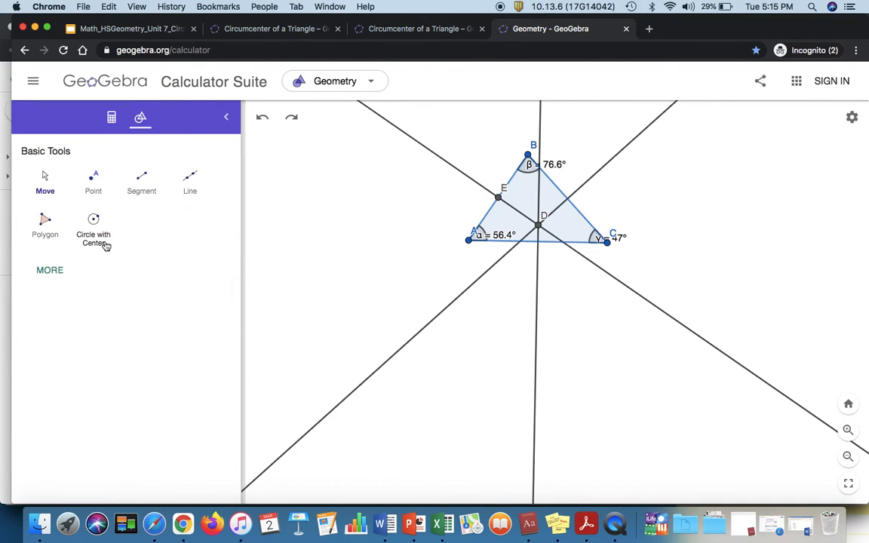
Look up the object names of side BC and its perpendicular bisector in their settings.
{"action": "left_click", "coordinate": [45, 181]}
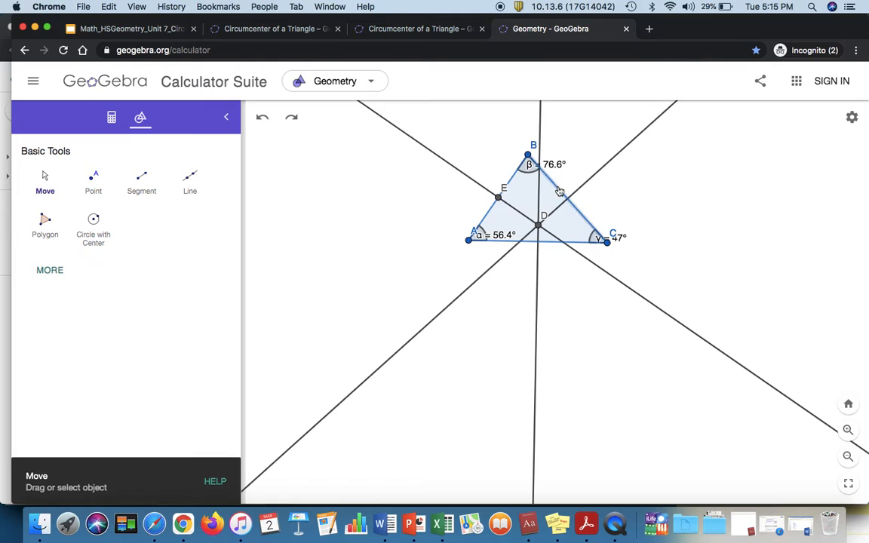
{"action": "left_click", "coordinate": [558, 190]}
{"action": "left_click", "coordinate": [690, 134]}
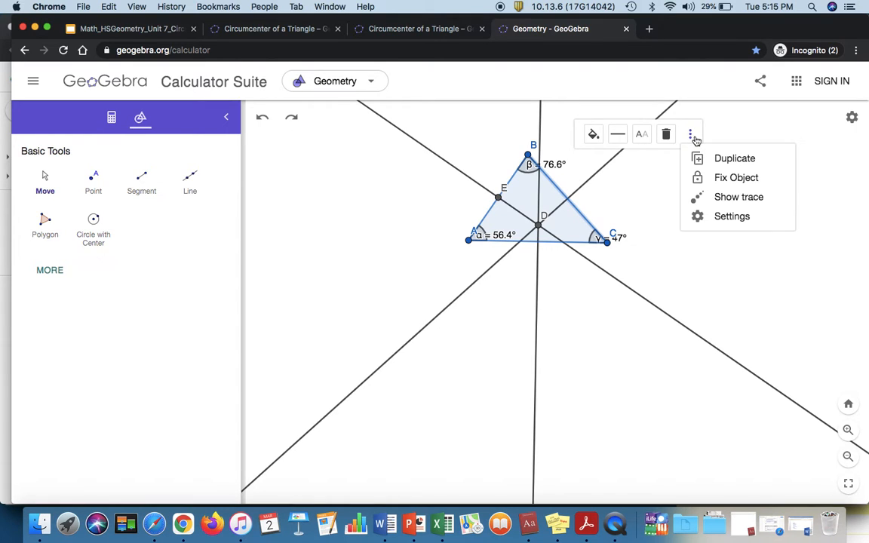
{"action": "left_click", "coordinate": [729, 215]}
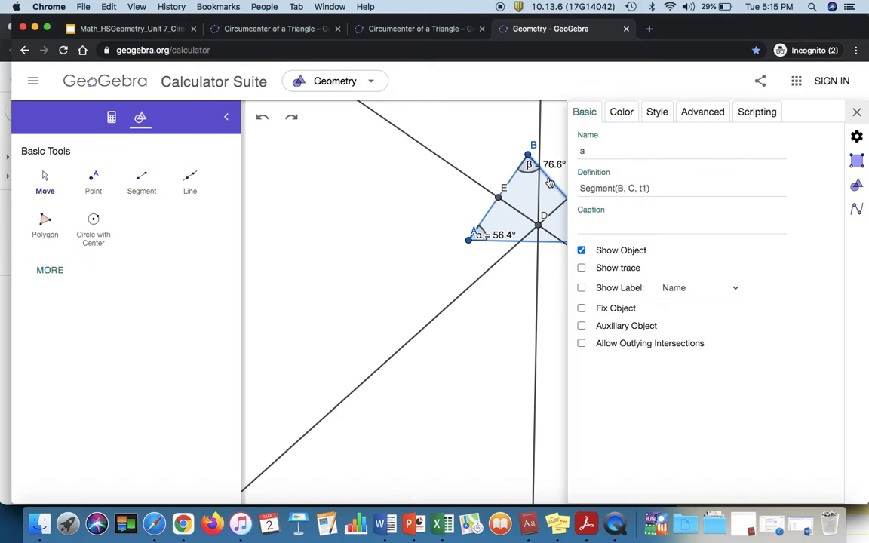
{"action": "left_click", "coordinate": [496, 265]}
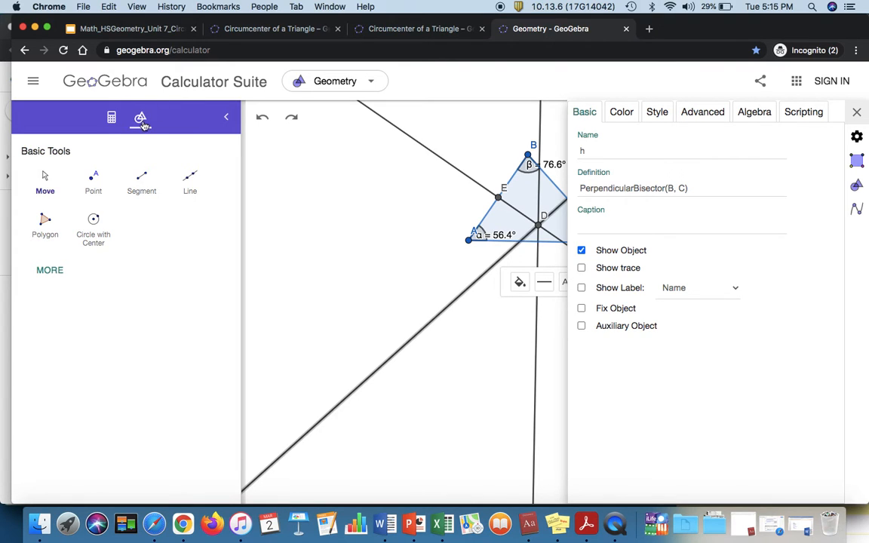
Create an intersection point by entering the algebra command Intersect(h, b).
{"action": "left_click", "coordinate": [111, 118]}
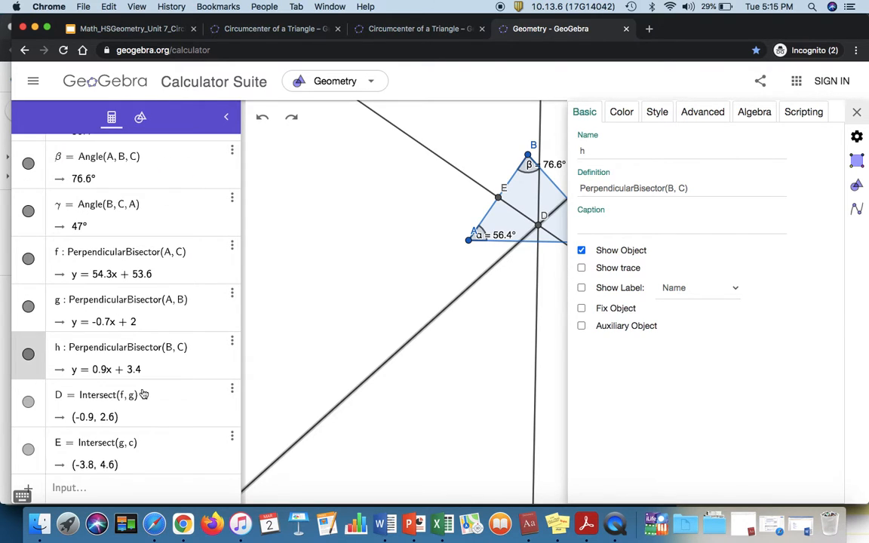
{"action": "left_click", "coordinate": [102, 492]}
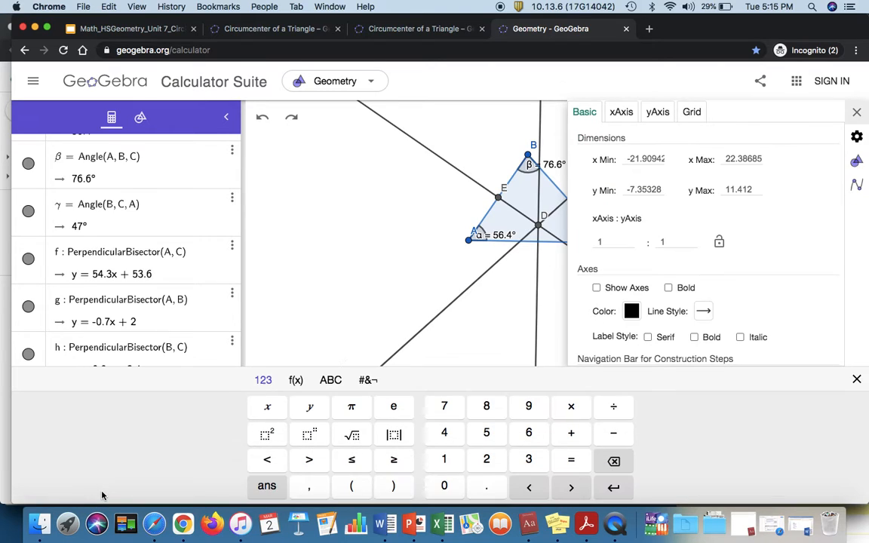
{"action": "scroll", "coordinate": [136, 339], "scroll_direction": "down", "scroll_amount": 4}
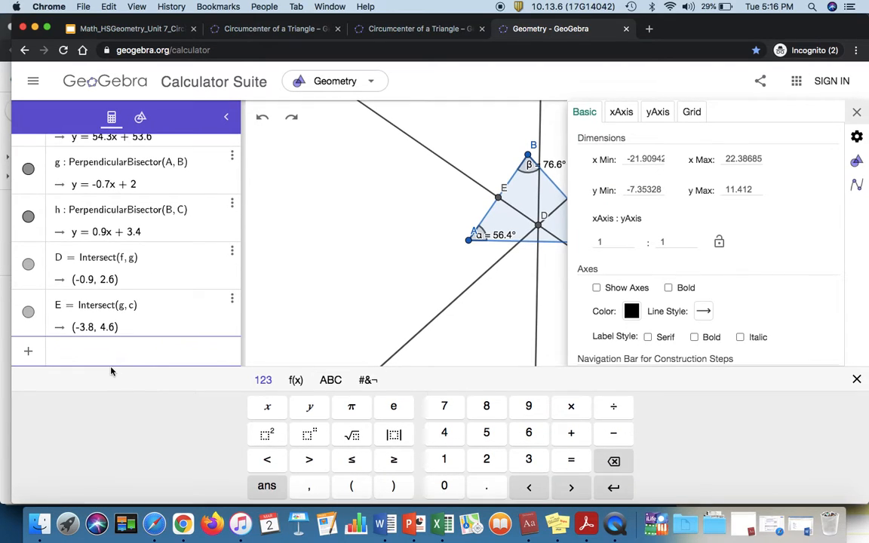
{"action": "type", "text": "Intersec"}
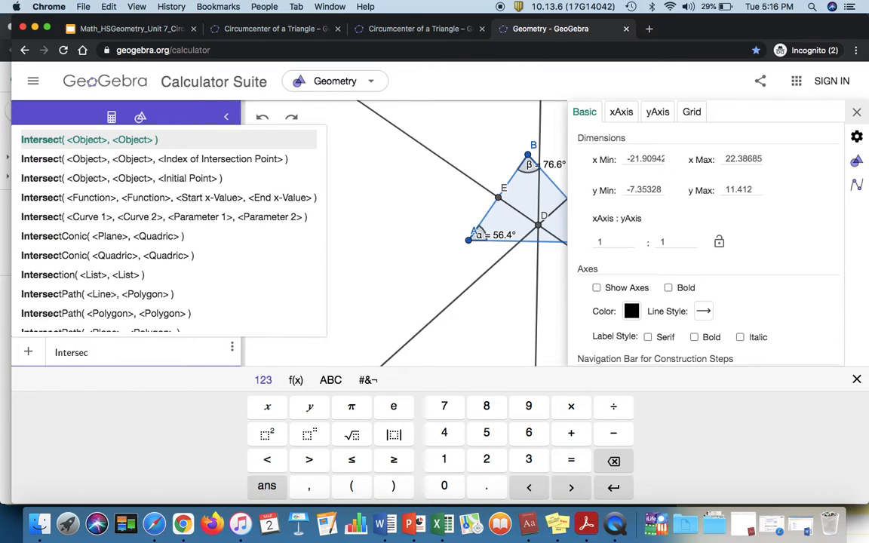
{"action": "type", "text": "t("}
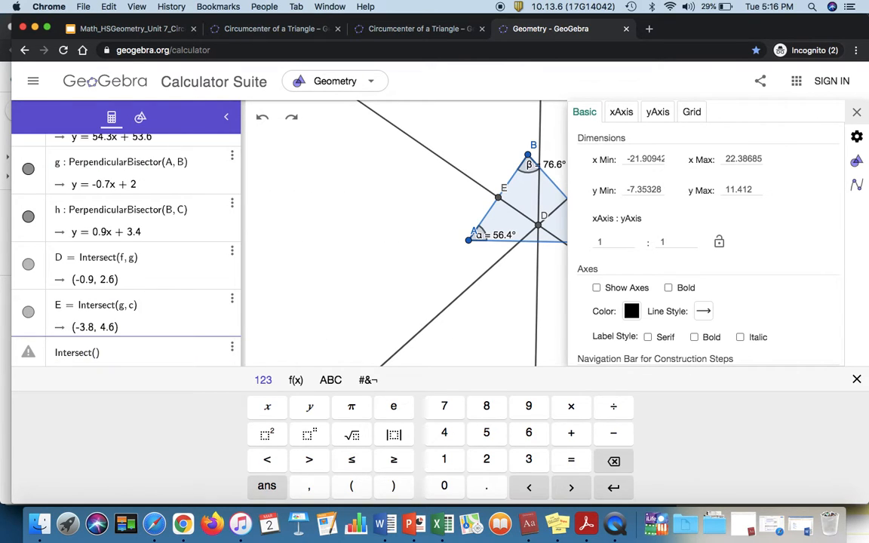
{"action": "scroll", "coordinate": [411, 255], "scroll_direction": "up", "scroll_amount": 2}
{"action": "scroll", "coordinate": [423, 248], "scroll_direction": "down", "scroll_amount": 4}
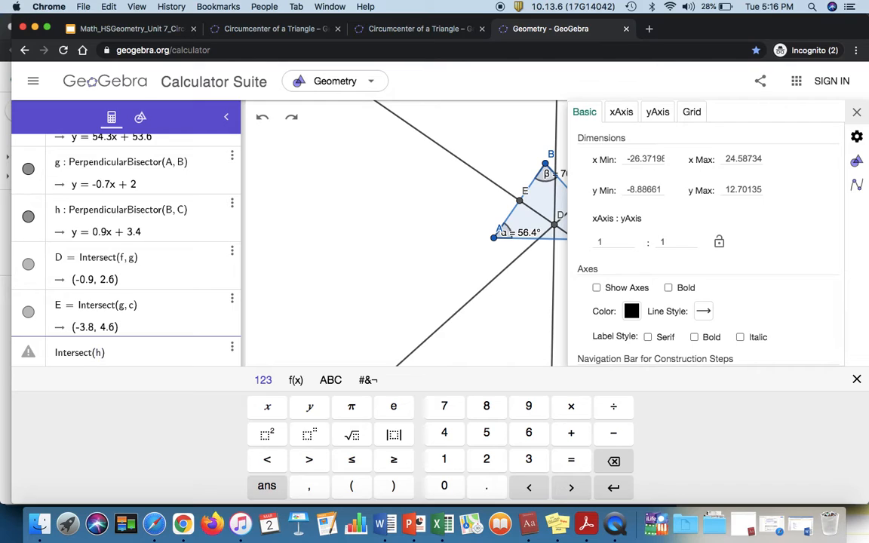
{"action": "type", "text": "b"}
{"action": "left_click", "coordinate": [334, 237]}
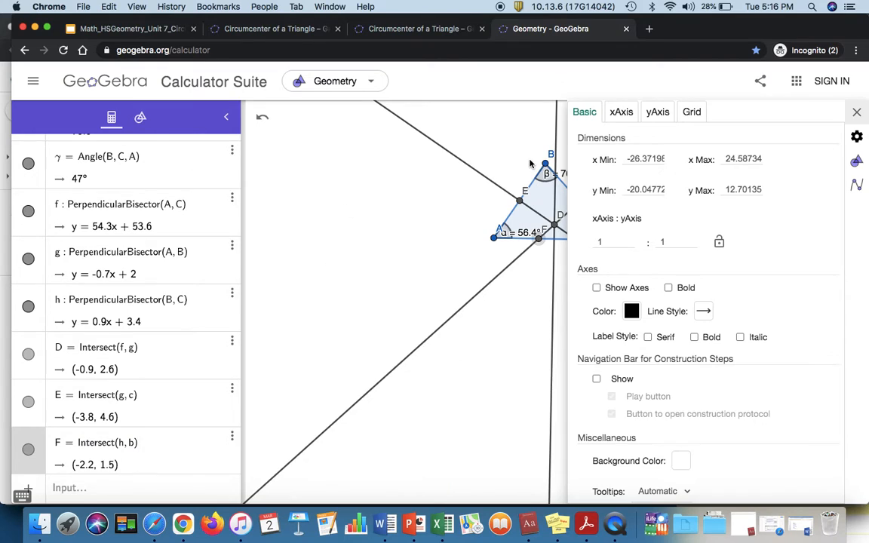
Recheck the names and definitions of BC's perpendicular bisector and of side BC in their object settings.
{"action": "left_click", "coordinate": [129, 115]}
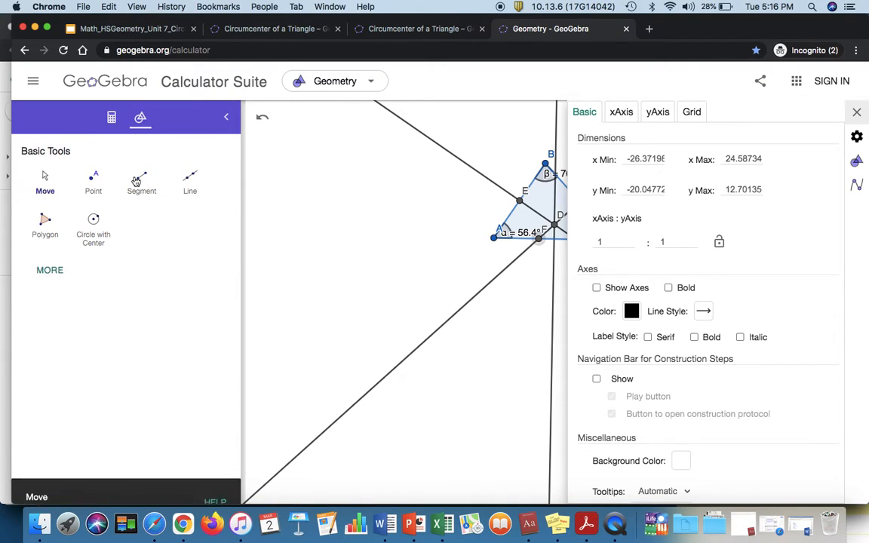
{"action": "left_click", "coordinate": [856, 112]}
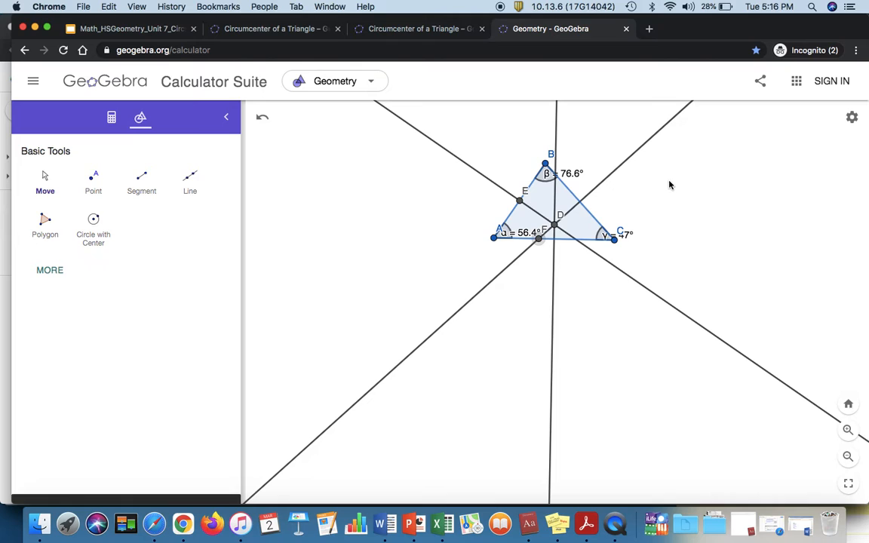
{"action": "left_click", "coordinate": [624, 163]}
{"action": "left_click", "coordinate": [749, 182]}
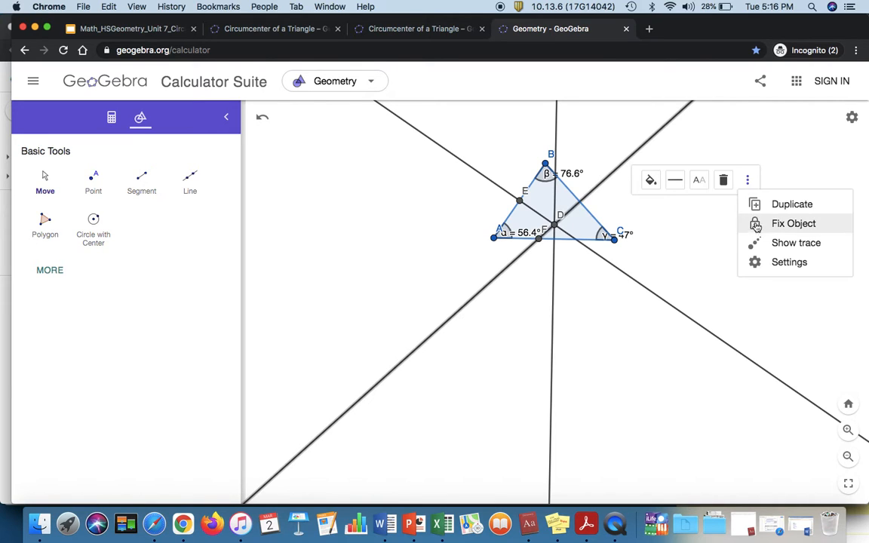
{"action": "left_click", "coordinate": [783, 264]}
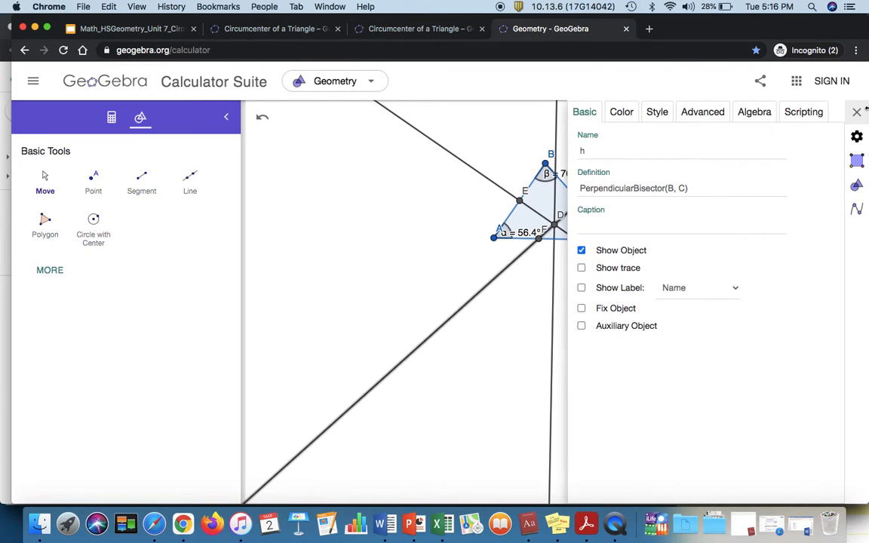
{"action": "key", "text": "Escape"}
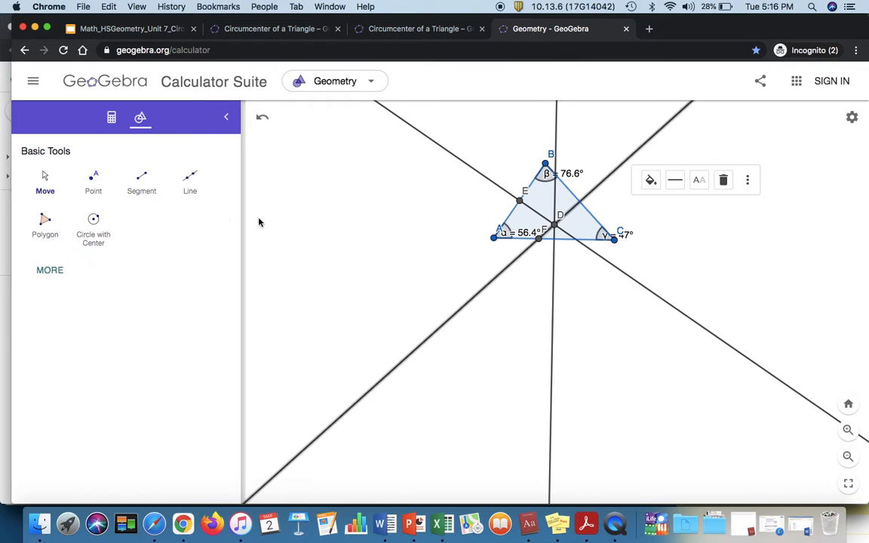
{"action": "left_click", "coordinate": [51, 190]}
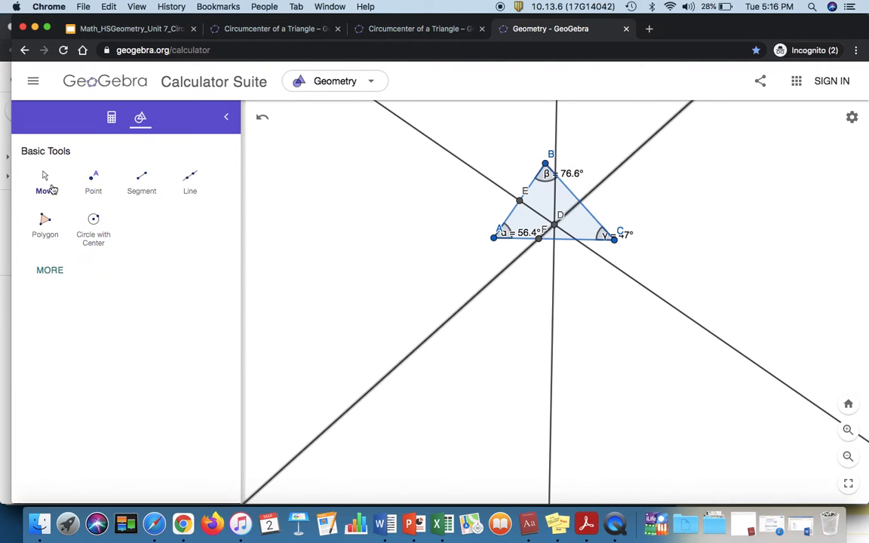
{"action": "left_click", "coordinate": [559, 226]}
{"action": "left_click", "coordinate": [707, 148]}
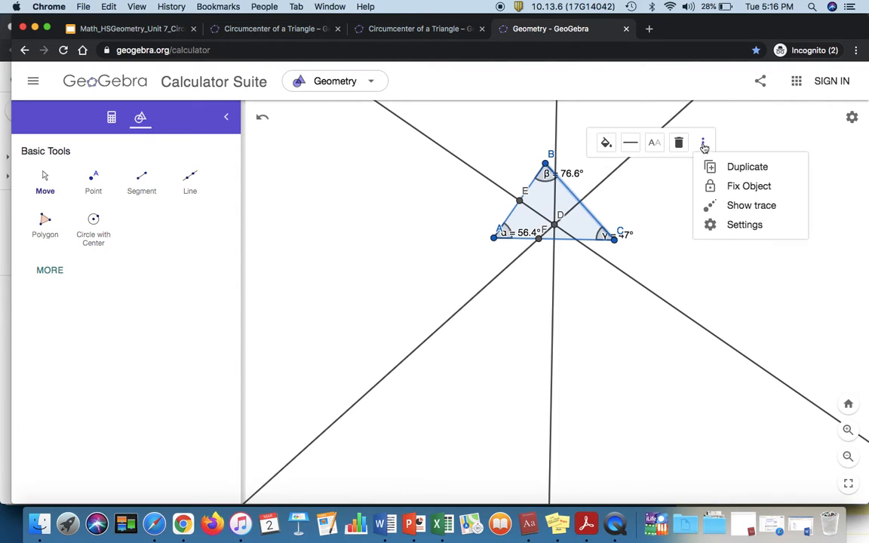
{"action": "left_click", "coordinate": [709, 224]}
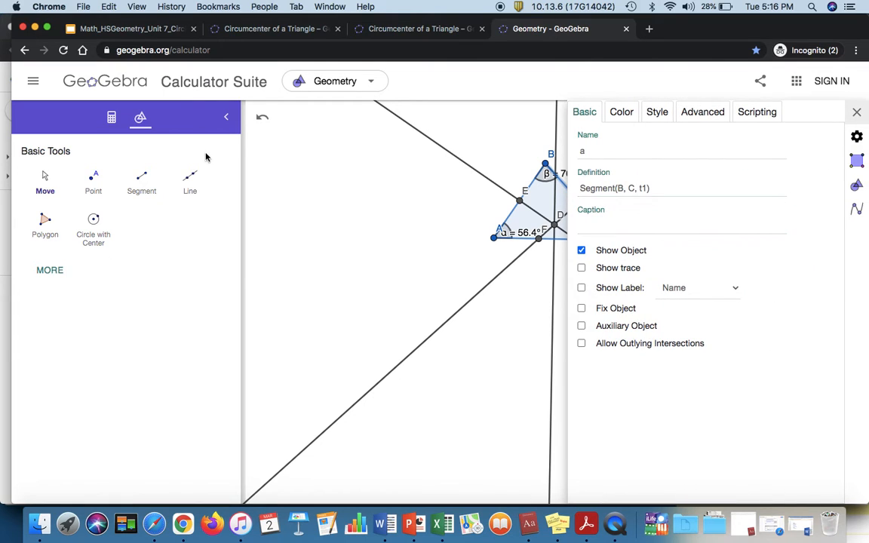
Change point F's definition to Intersect(h, a) in the algebra list and close the settings.
{"action": "left_click", "coordinate": [111, 117]}
{"action": "scroll", "coordinate": [107, 332], "scroll_direction": "down", "scroll_amount": 3}
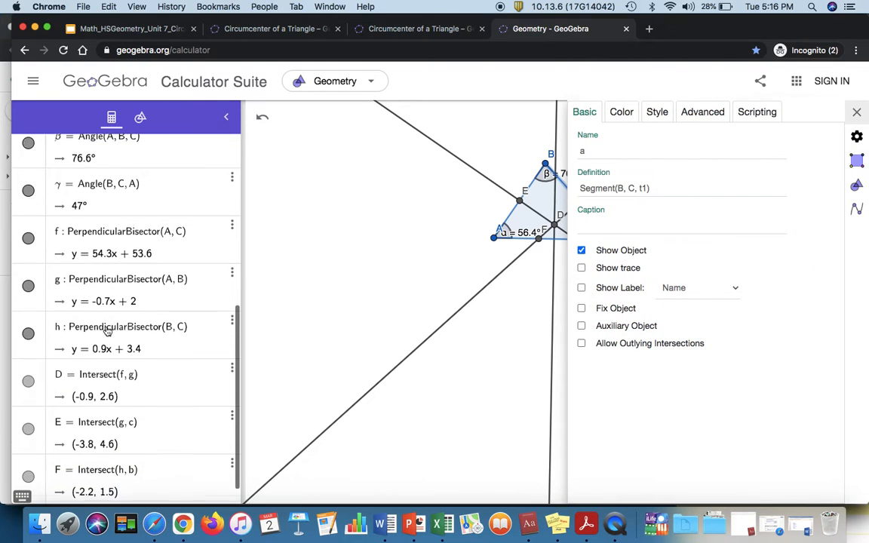
{"action": "left_click", "coordinate": [113, 480]}
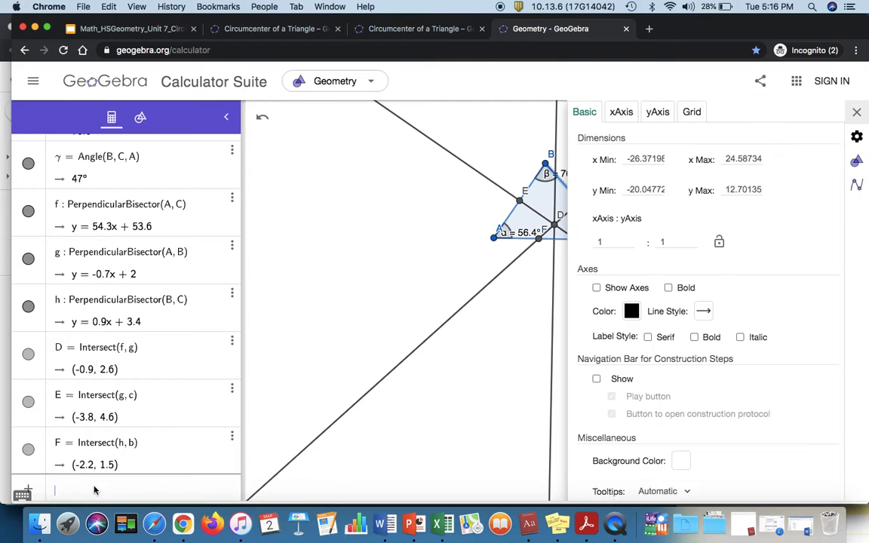
{"action": "scroll", "coordinate": [159, 333], "scroll_direction": "down", "scroll_amount": 4}
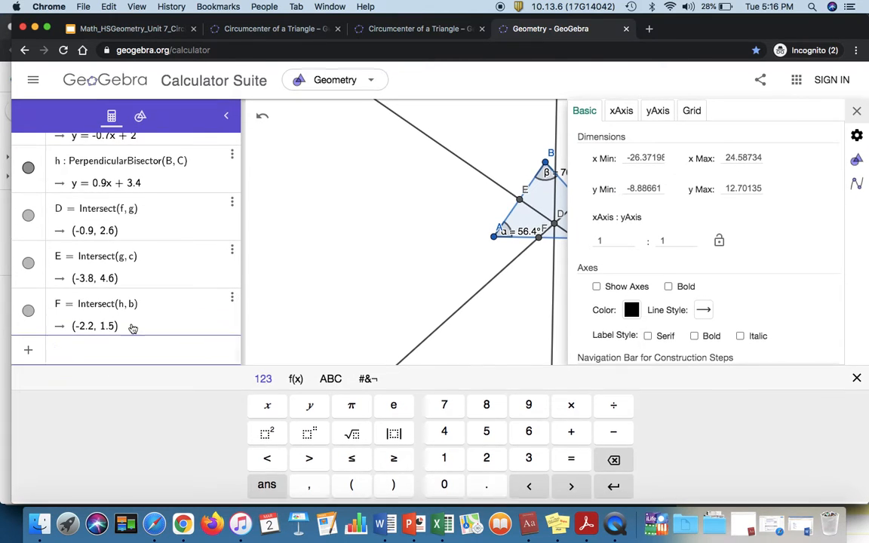
{"action": "left_click", "coordinate": [133, 312]}
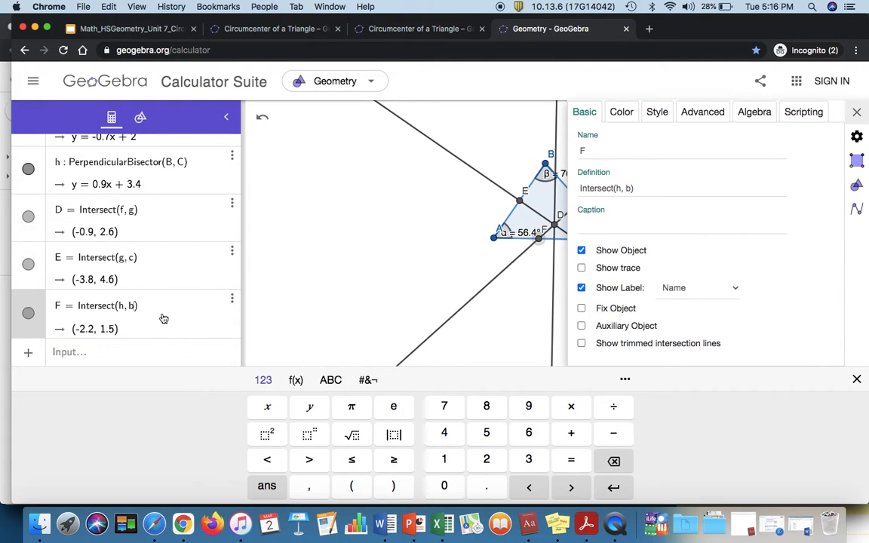
{"action": "key", "text": "BackSpace"}
{"action": "type", "text": "a"}
{"action": "key", "text": "Return"}
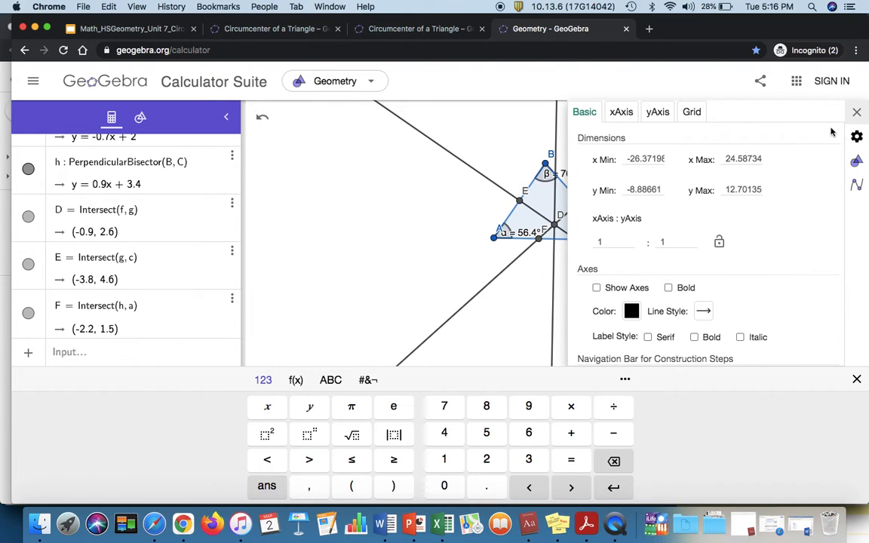
{"action": "left_click", "coordinate": [115, 351]}
{"action": "left_click", "coordinate": [857, 112]}
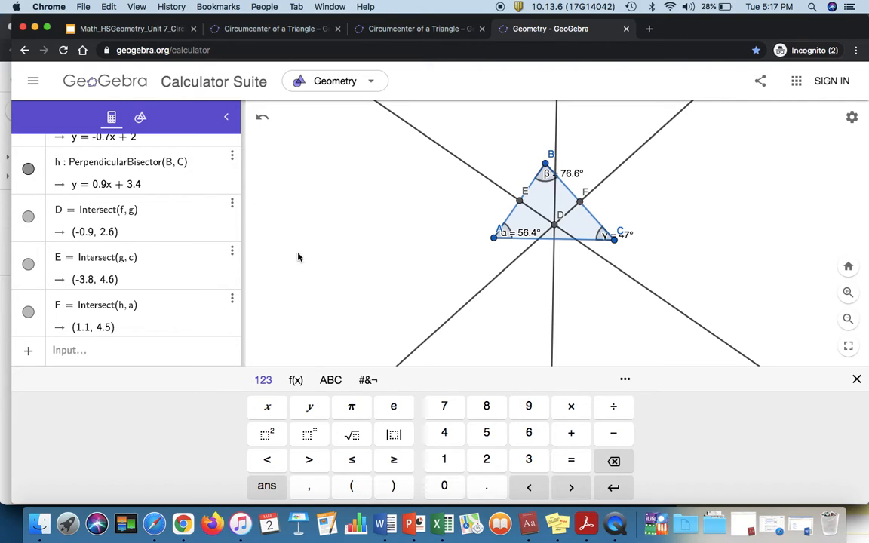
Draw a circle centred at point D that passes through vertex C.
{"action": "left_click", "coordinate": [140, 120]}
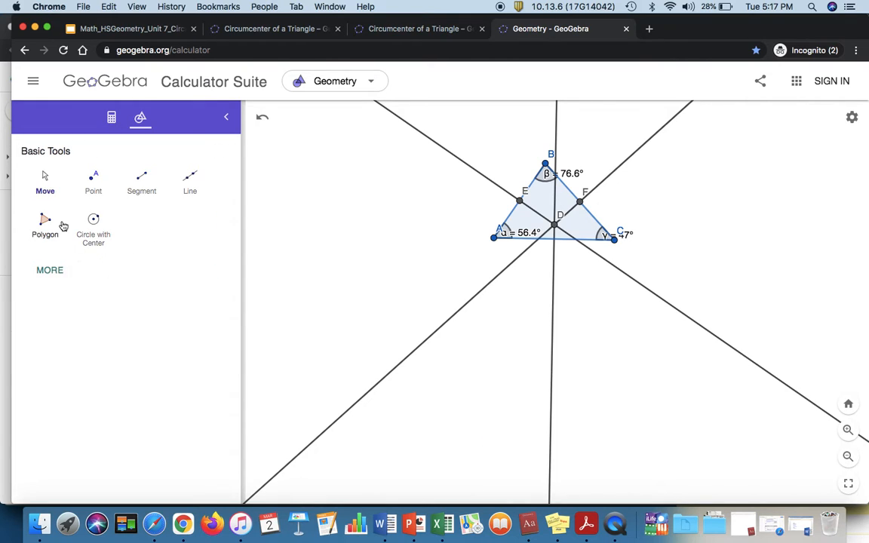
{"action": "left_click", "coordinate": [102, 246]}
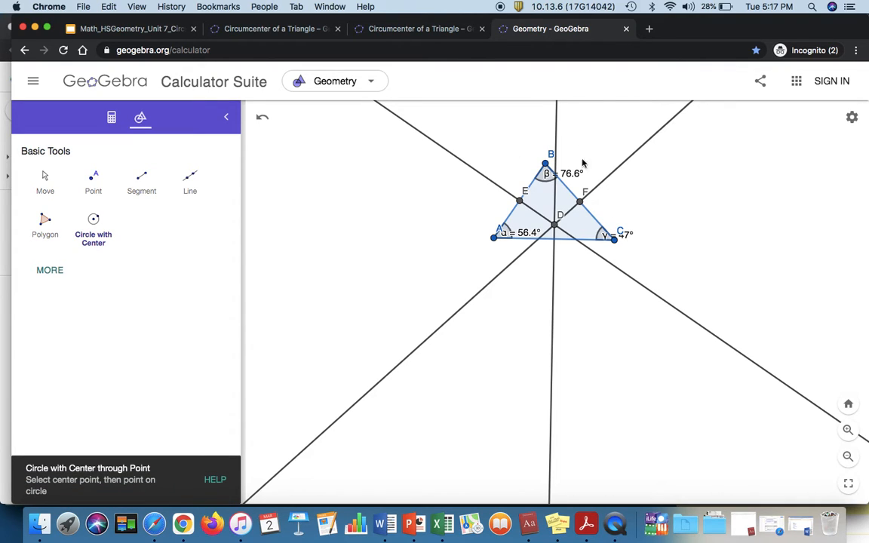
{"action": "left_click", "coordinate": [555, 226]}
{"action": "left_click", "coordinate": [613, 239]}
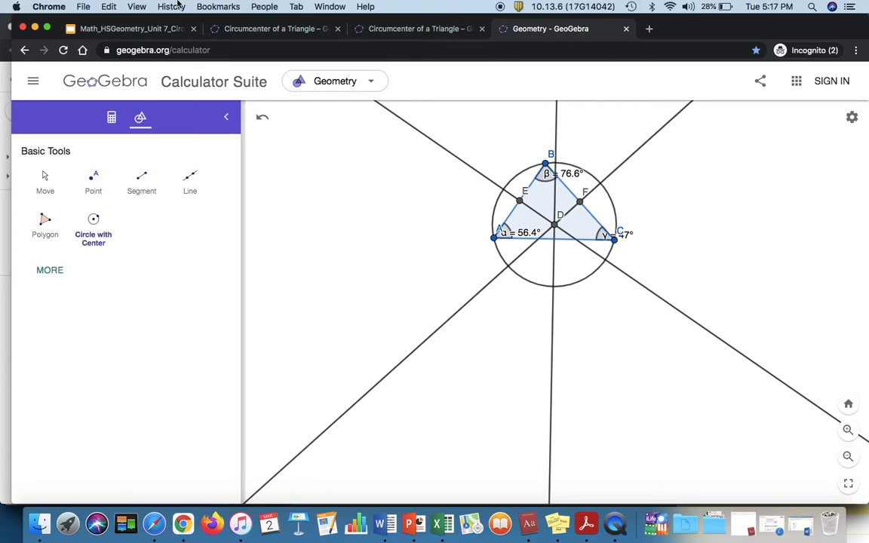
Review the Wandering Centers slide in the Google Slides lesson, and return to the GeoGebra geometry construction.
{"action": "left_click", "coordinate": [129, 30]}
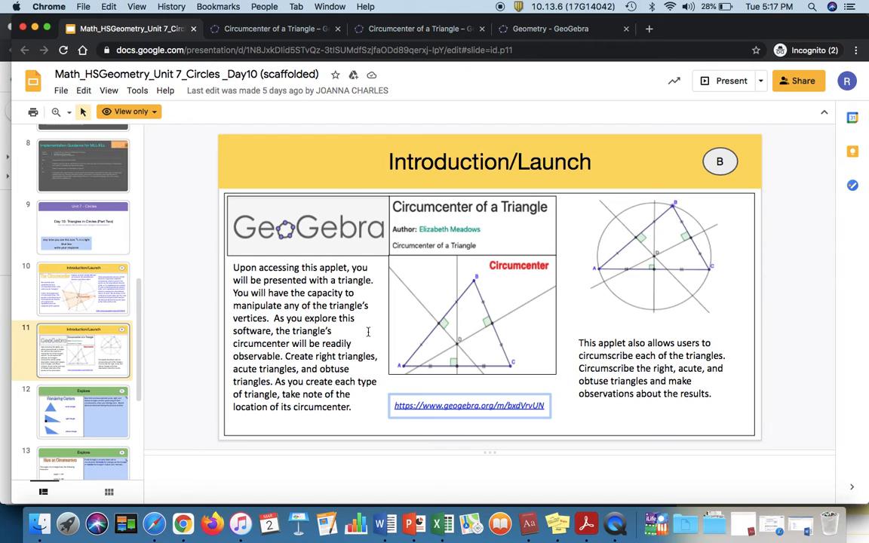
{"action": "left_click", "coordinate": [104, 402]}
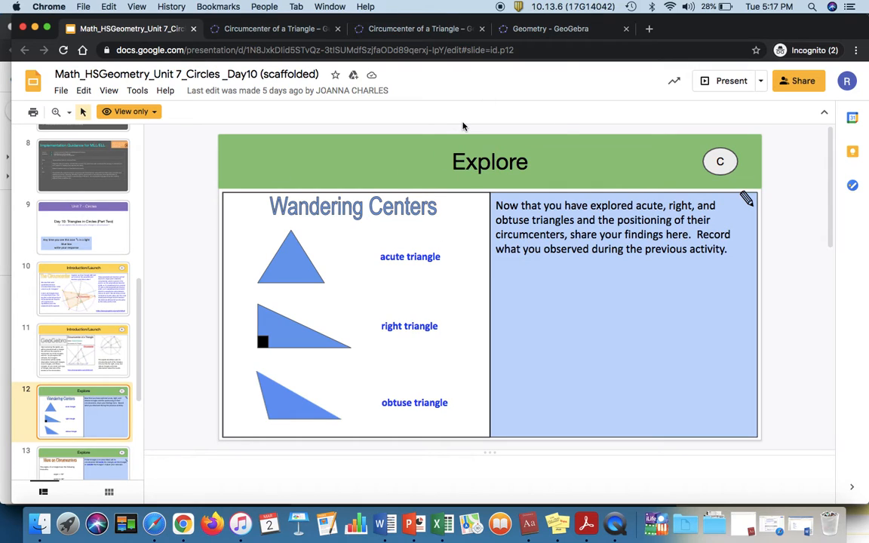
{"action": "left_click", "coordinate": [569, 22]}
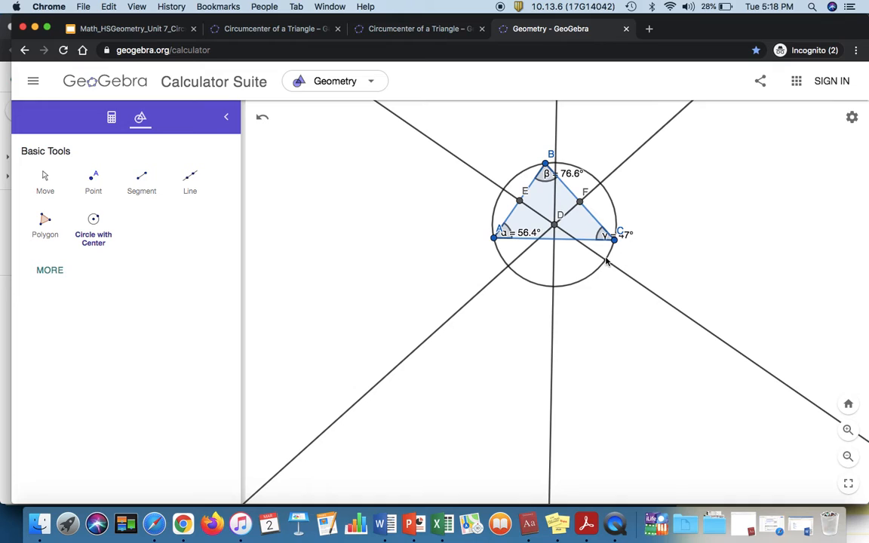
Undo the circle, intersection points, perpendicular bisectors and angle measurements until only the plain triangle ABC remains.
{"action": "left_click", "coordinate": [261, 118]}
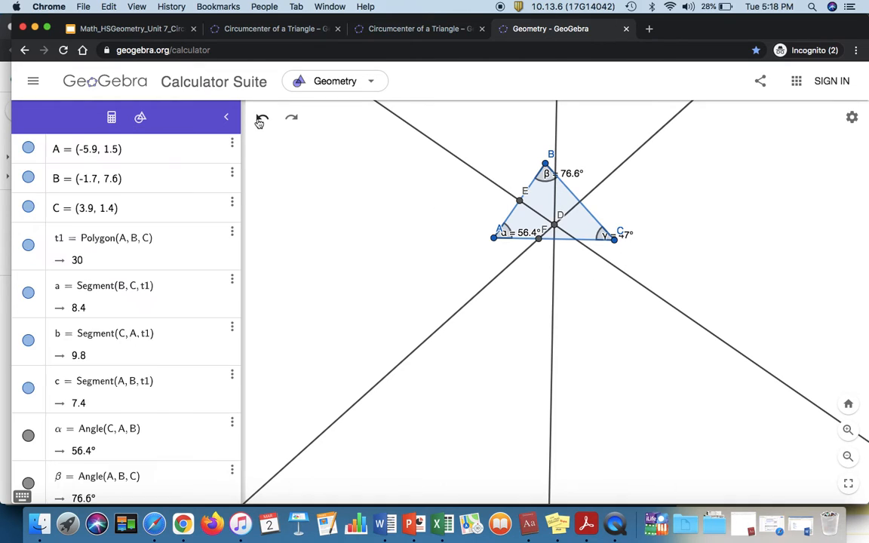
{"action": "left_click", "coordinate": [261, 119]}
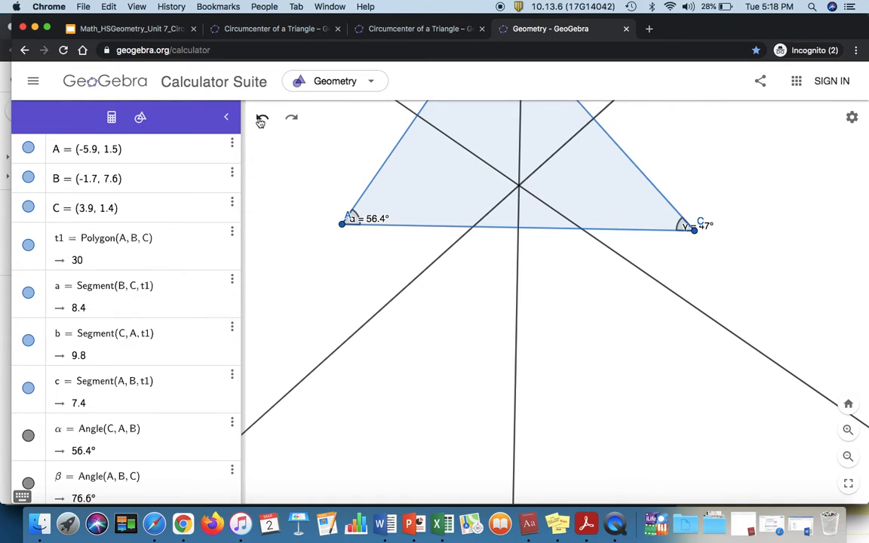
{"action": "left_click", "coordinate": [261, 119]}
{"action": "left_click", "coordinate": [260, 120]}
{"action": "left_click", "coordinate": [262, 119]}
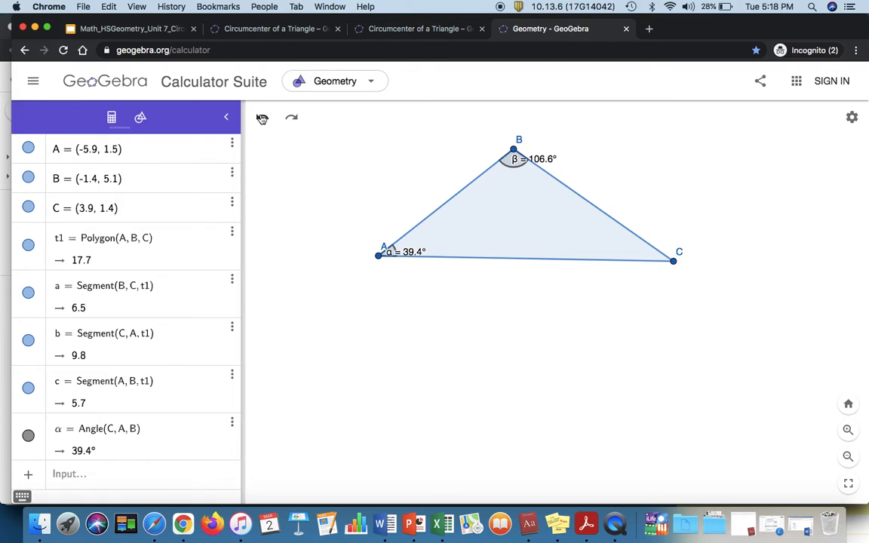
{"action": "left_click", "coordinate": [262, 119]}
{"action": "left_click", "coordinate": [261, 119]}
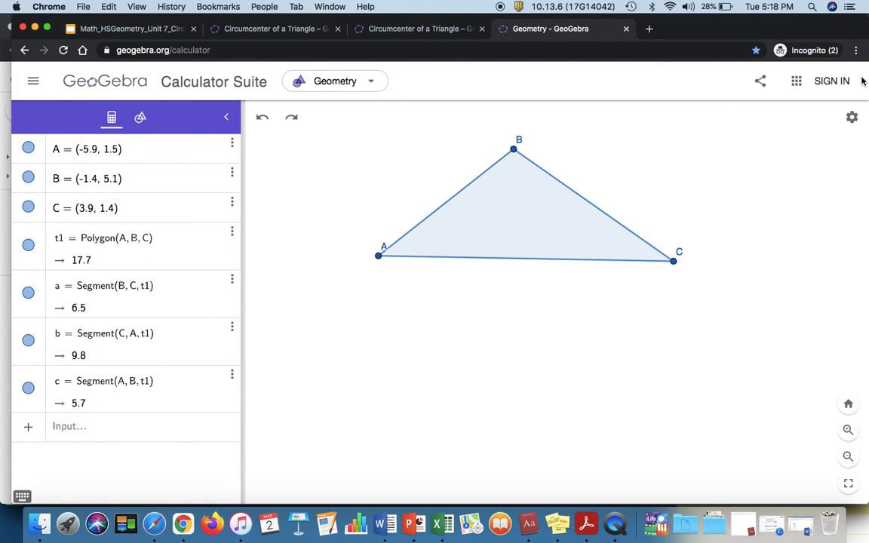
{"action": "left_click", "coordinate": [852, 116]}
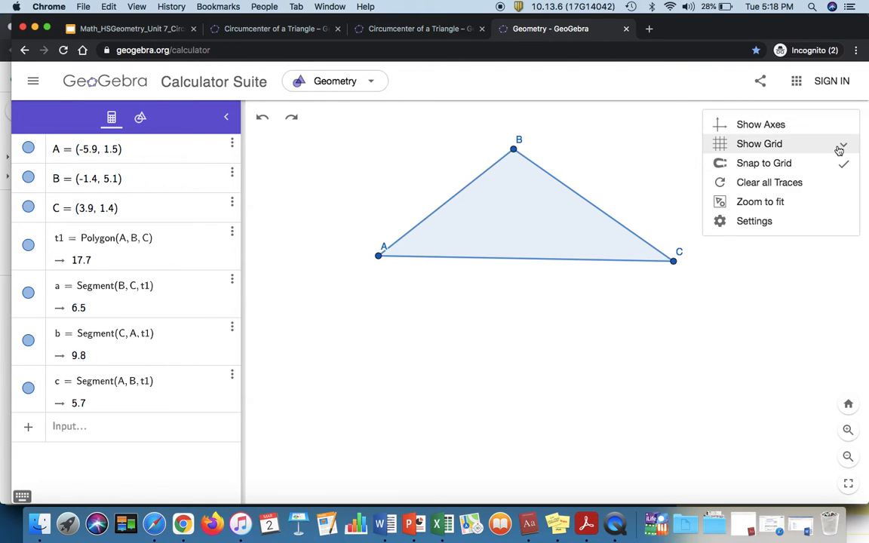
{"action": "left_click", "coordinate": [840, 148]}
{"action": "left_click", "coordinate": [833, 200]}
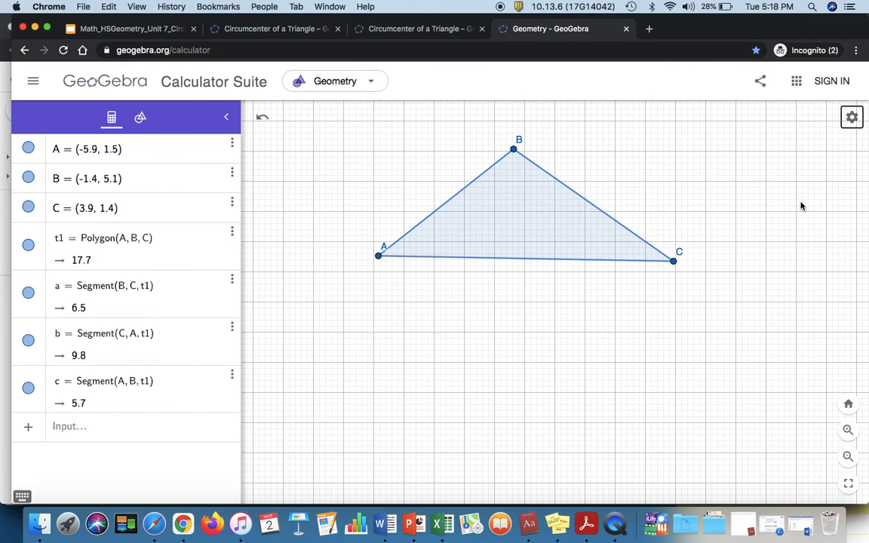
{"action": "left_click", "coordinate": [513, 149]}
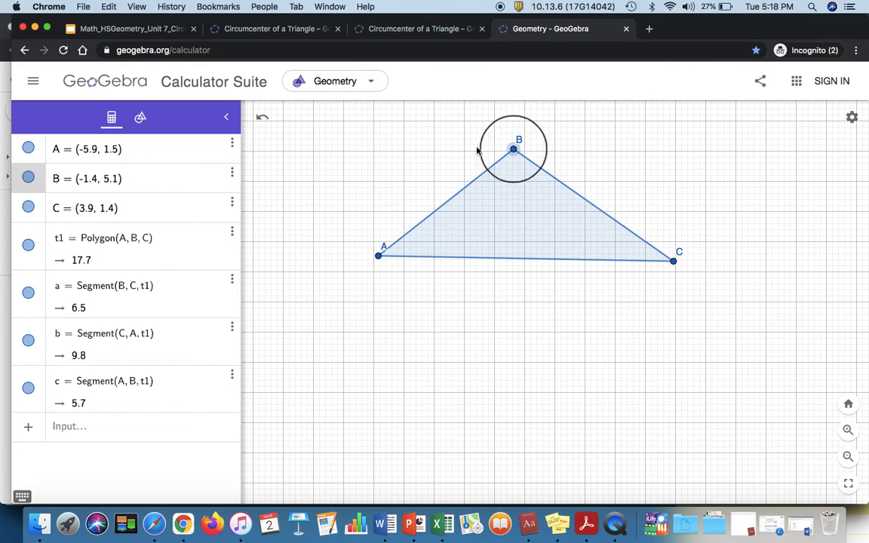
{"action": "left_click", "coordinate": [515, 150]}
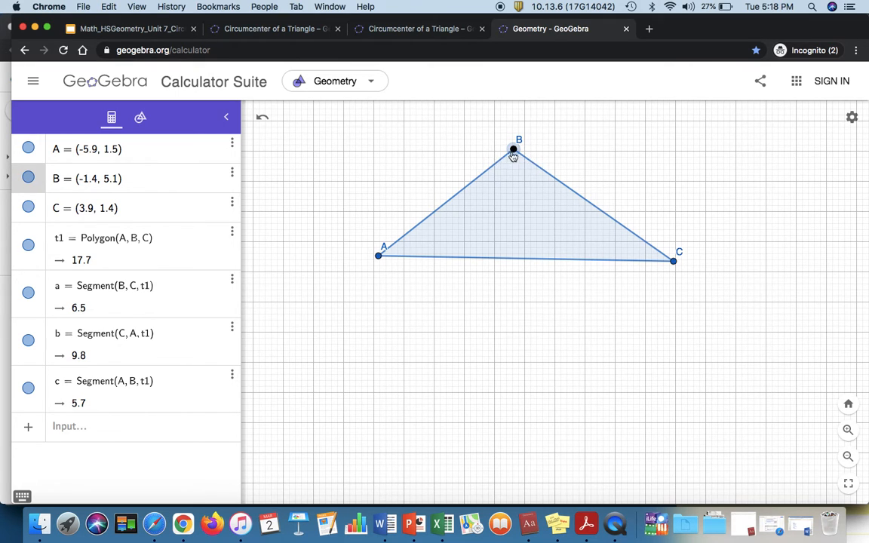
{"action": "left_click", "coordinate": [141, 119]}
{"action": "left_click", "coordinate": [262, 117]}
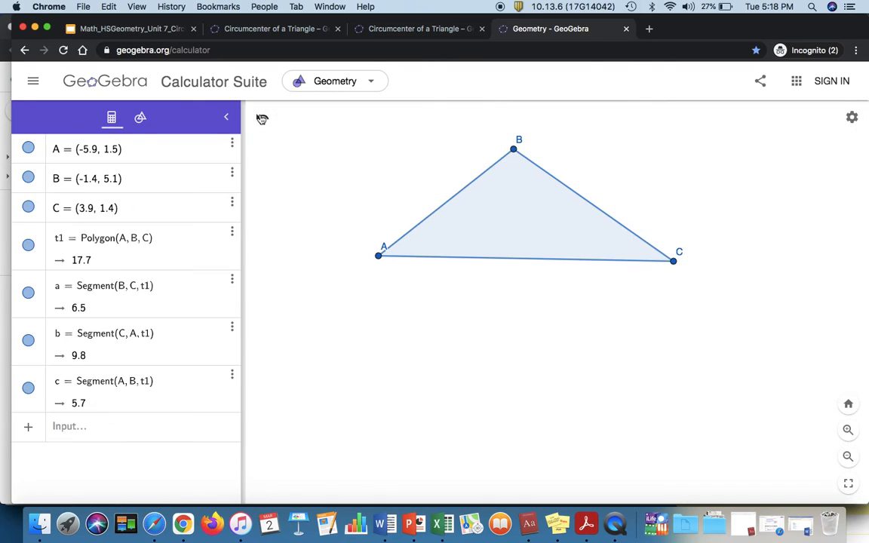
Activate the Move tool and show major and minor gridlines in the drawing area.
{"action": "left_click", "coordinate": [140, 118]}
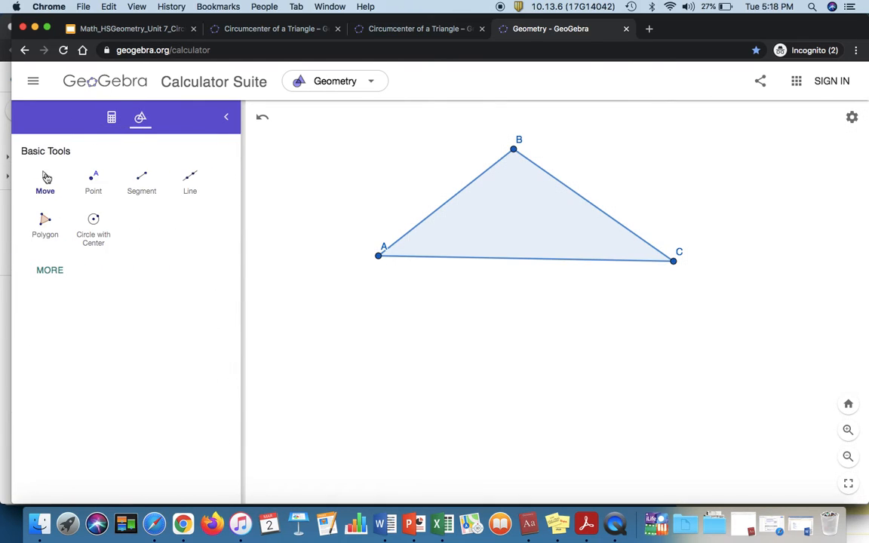
{"action": "left_click", "coordinate": [45, 176]}
{"action": "left_click", "coordinate": [852, 117]}
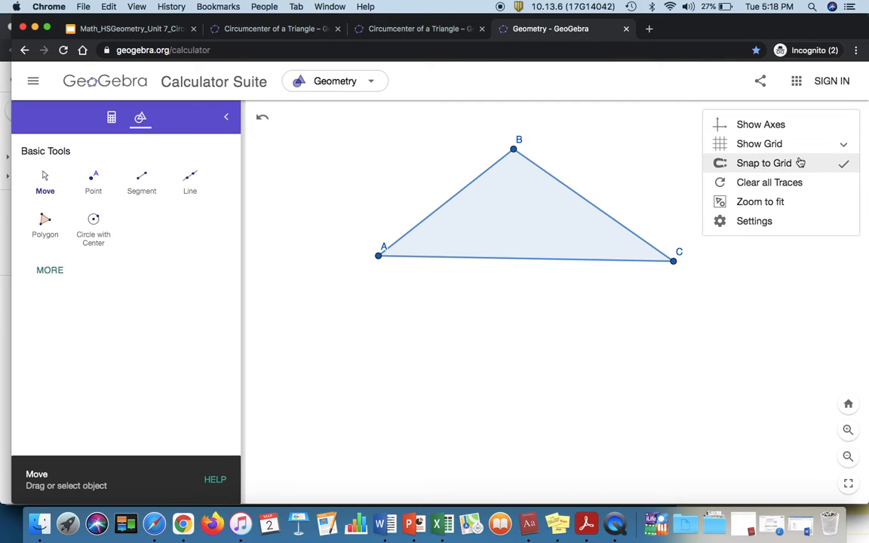
{"action": "left_click", "coordinate": [847, 149]}
{"action": "left_click", "coordinate": [791, 201]}
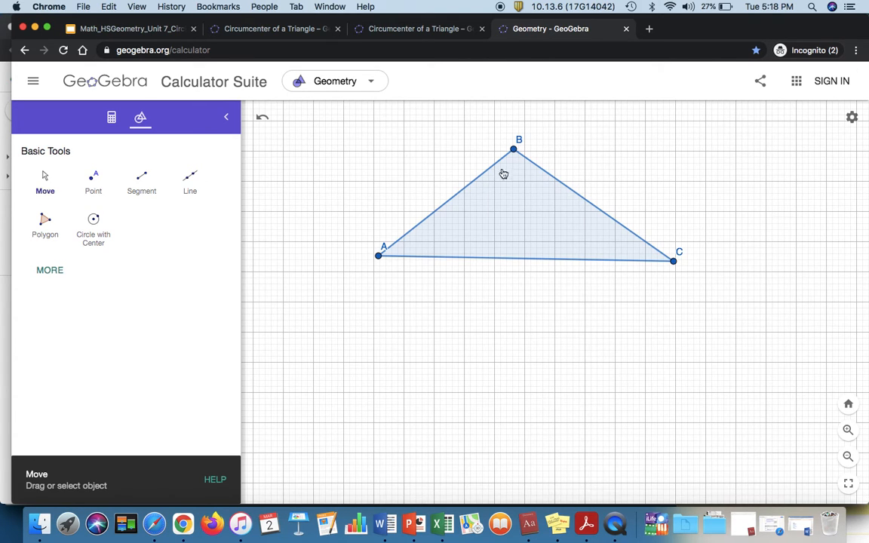
Reposition vertices B, A and C on grid intersections to form a right triangle, with AB vertical and AC horizontal.
{"action": "left_click_drag", "start_coordinate": [515, 152], "coordinate": [375, 152]}
{"action": "left_click_drag", "start_coordinate": [379, 255], "coordinate": [374, 270]}
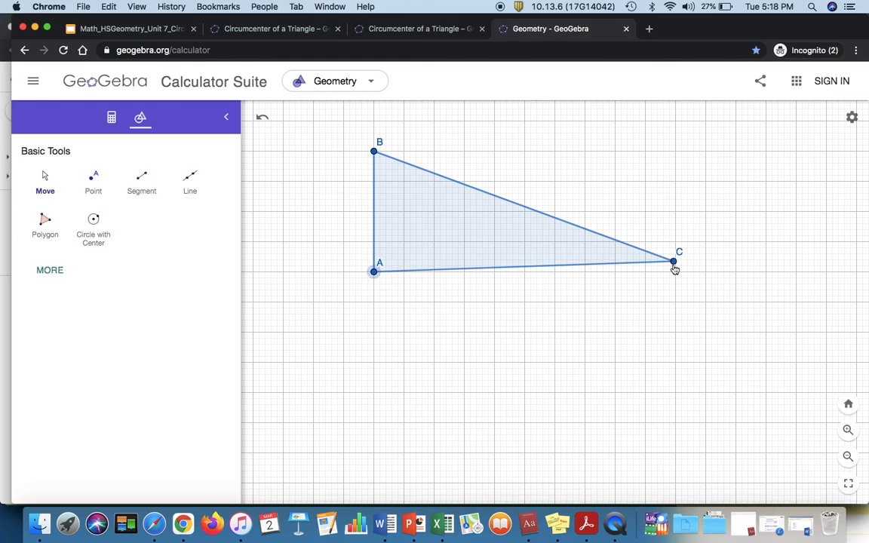
{"action": "left_click_drag", "start_coordinate": [673, 262], "coordinate": [675, 272]}
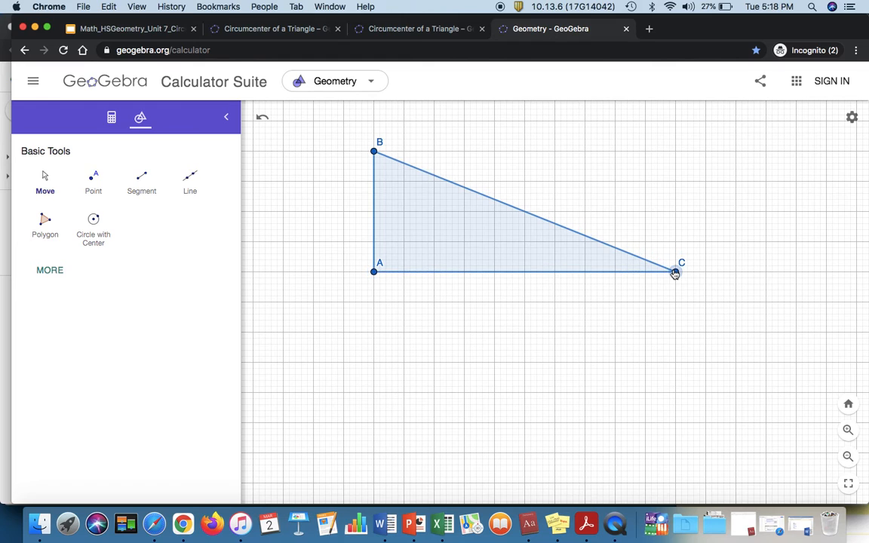
Measure the angle at vertex A between sides AC and AB with the Angle tool.
{"action": "left_click", "coordinate": [50, 270]}
{"action": "scroll", "coordinate": [140, 436], "scroll_direction": "down", "scroll_amount": 3}
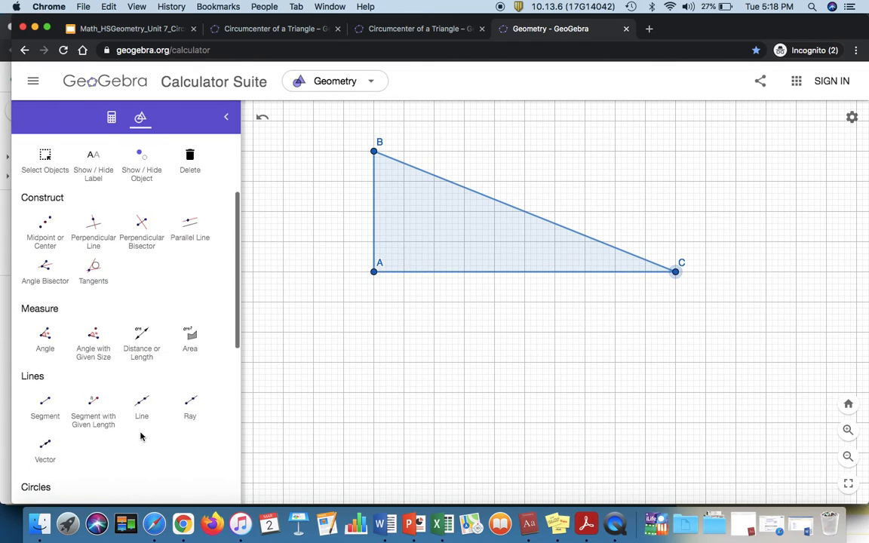
{"action": "left_click", "coordinate": [46, 340]}
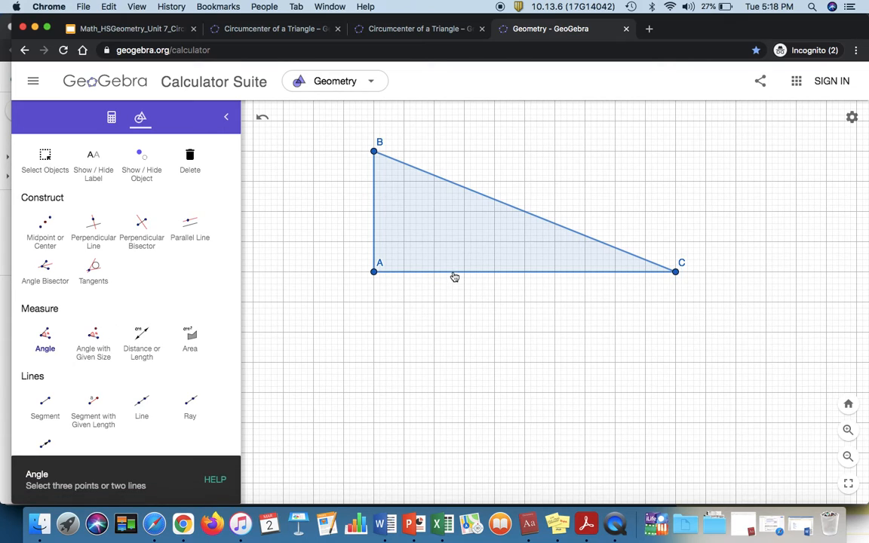
{"action": "left_click", "coordinate": [374, 232]}
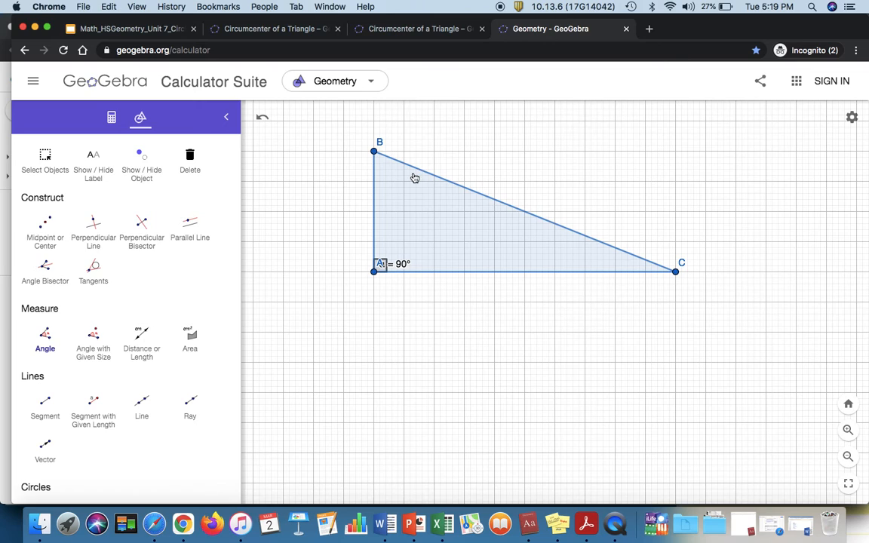
Hide the gridlines by setting the grid type to No Grid.
{"action": "left_click", "coordinate": [852, 117]}
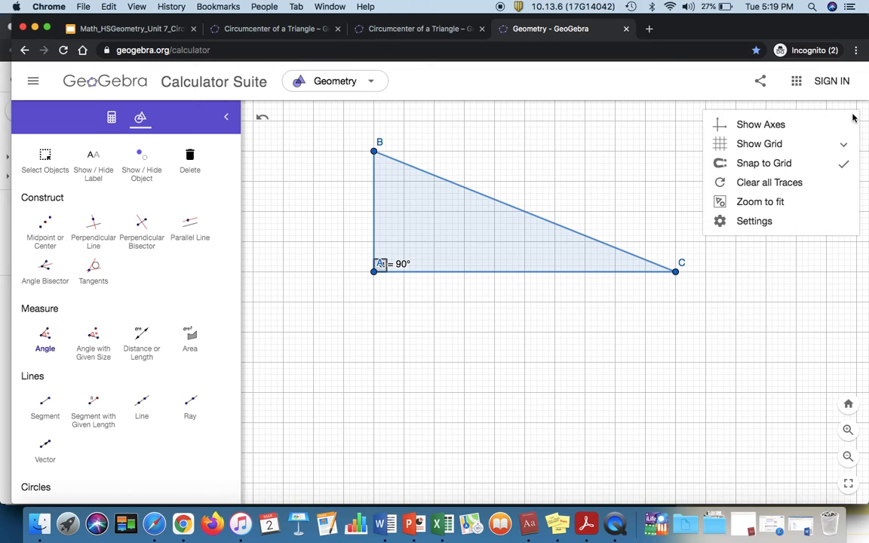
{"action": "left_click", "coordinate": [850, 145]}
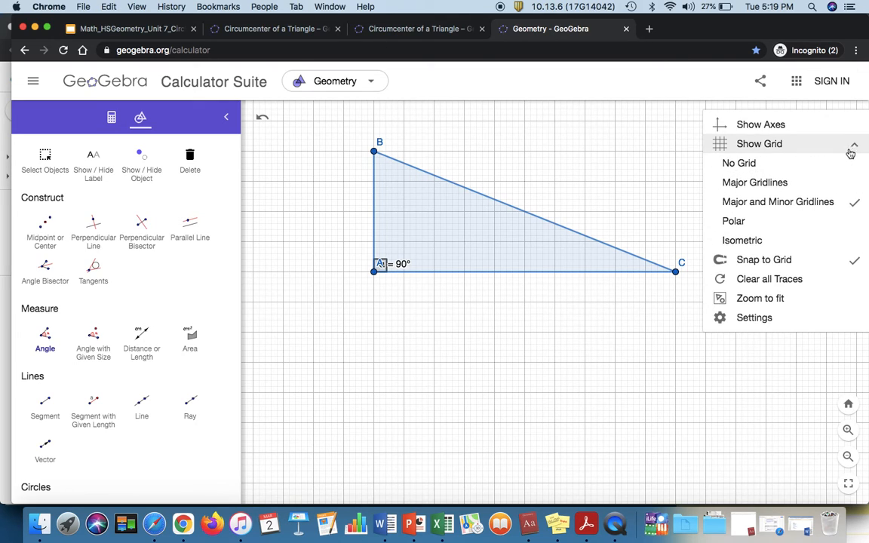
{"action": "left_click", "coordinate": [854, 204]}
{"action": "left_click", "coordinate": [852, 119]}
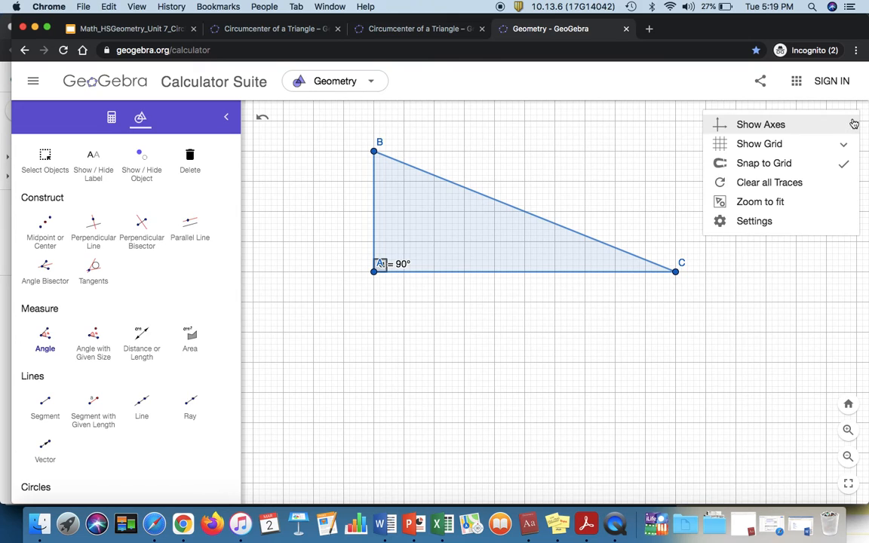
{"action": "left_click", "coordinate": [842, 146]}
{"action": "left_click", "coordinate": [768, 166]}
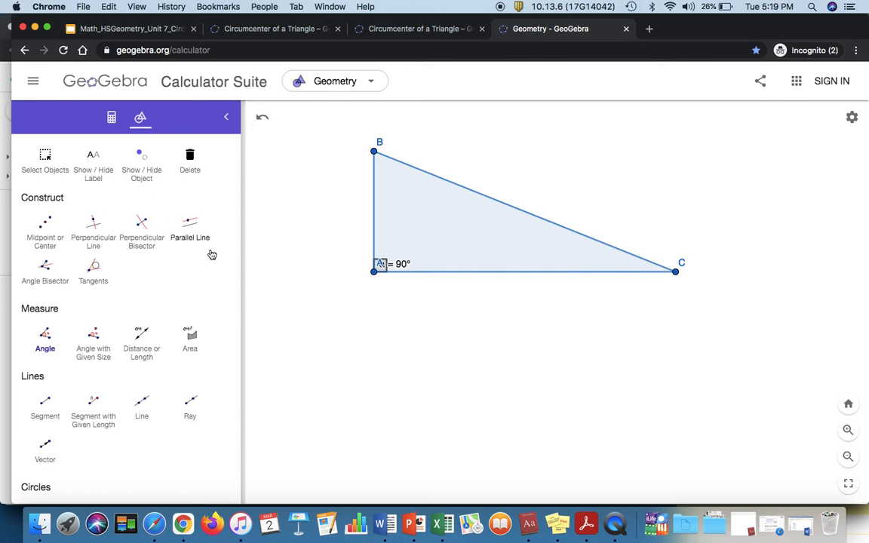
Construct the perpendicular bisectors of triangle sides AC, AB and BC.
{"action": "left_click", "coordinate": [140, 221]}
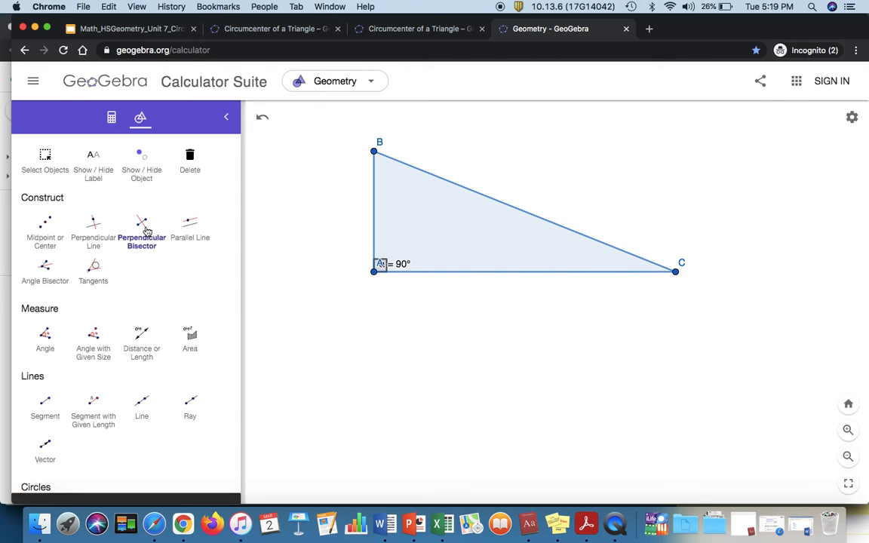
{"action": "left_click", "coordinate": [374, 272]}
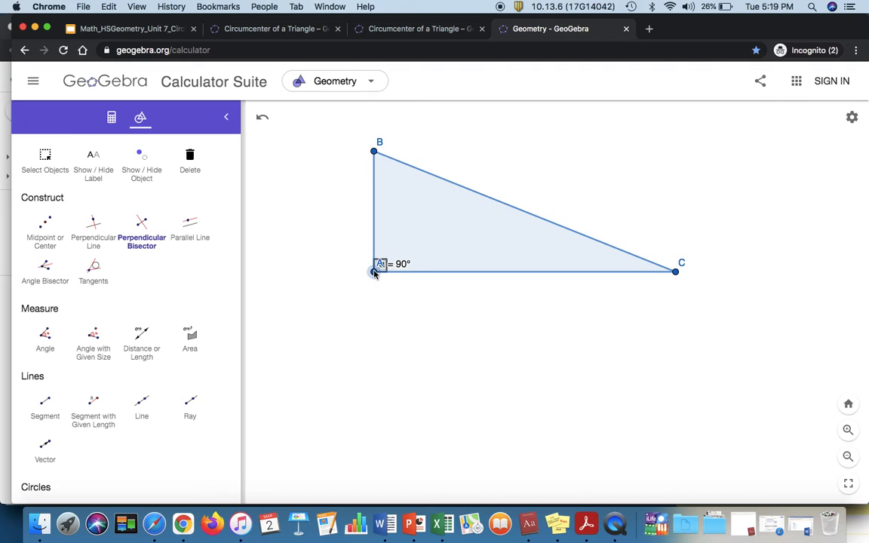
{"action": "left_click", "coordinate": [677, 272]}
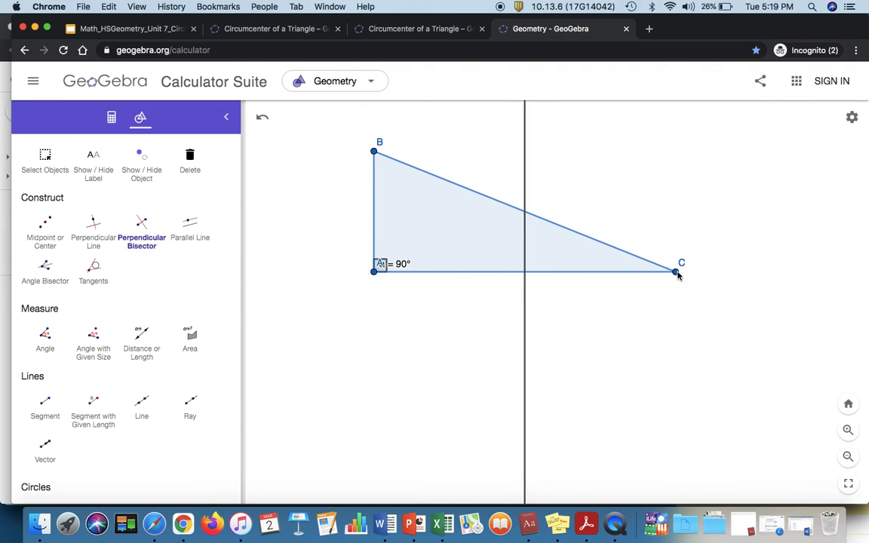
{"action": "left_click", "coordinate": [375, 273]}
{"action": "left_click", "coordinate": [374, 152]}
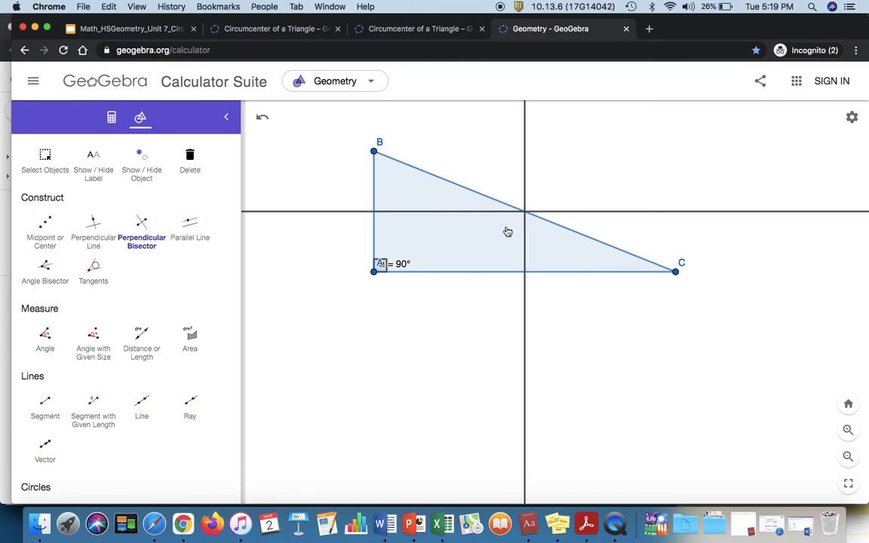
{"action": "left_click", "coordinate": [141, 227]}
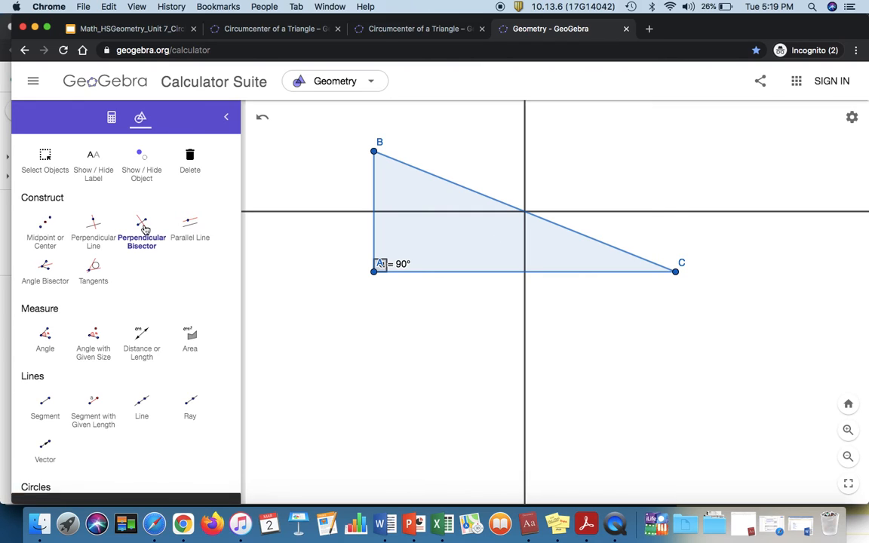
{"action": "left_click", "coordinate": [375, 151]}
{"action": "left_click", "coordinate": [675, 272]}
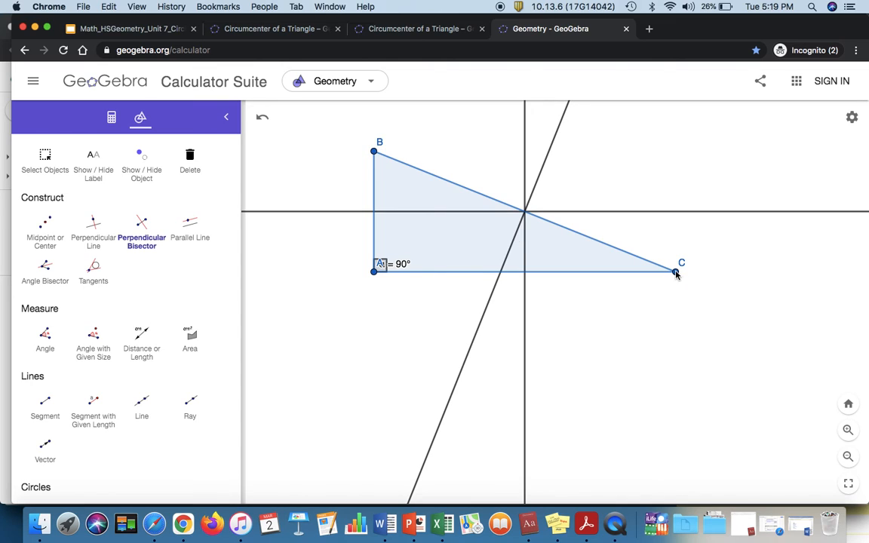
Place a point where the perpendicular bisectors intersect on side BC.
{"action": "scroll", "coordinate": [140, 197], "scroll_direction": "up", "scroll_amount": 1}
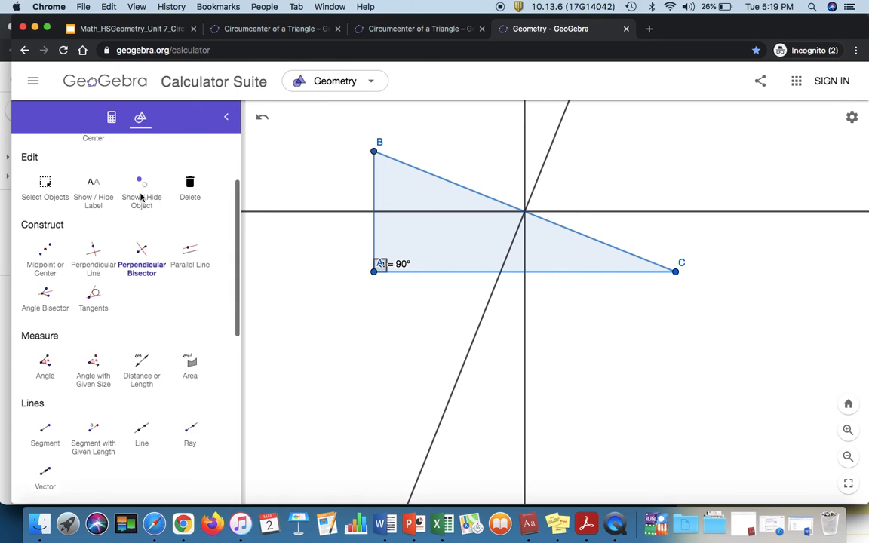
{"action": "scroll", "coordinate": [140, 196], "scroll_direction": "up", "scroll_amount": 3}
{"action": "left_click", "coordinate": [93, 181]}
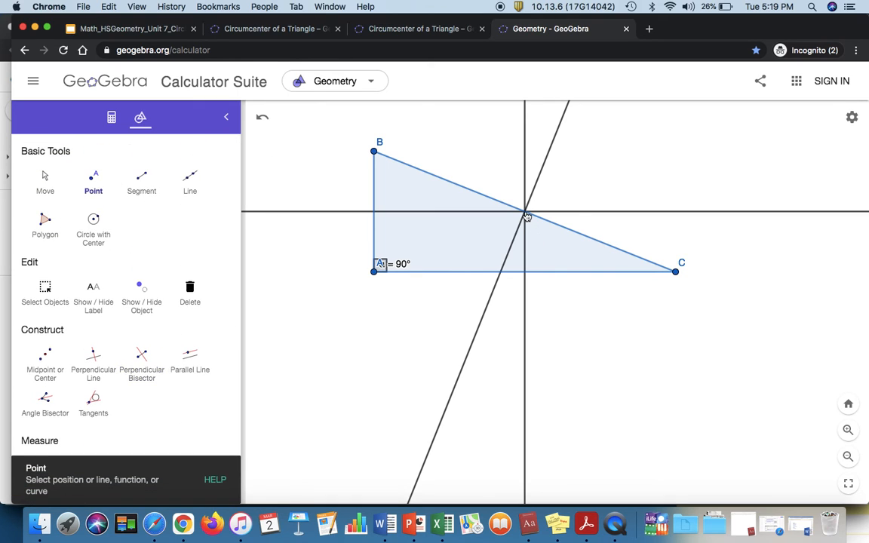
{"action": "left_click", "coordinate": [526, 214]}
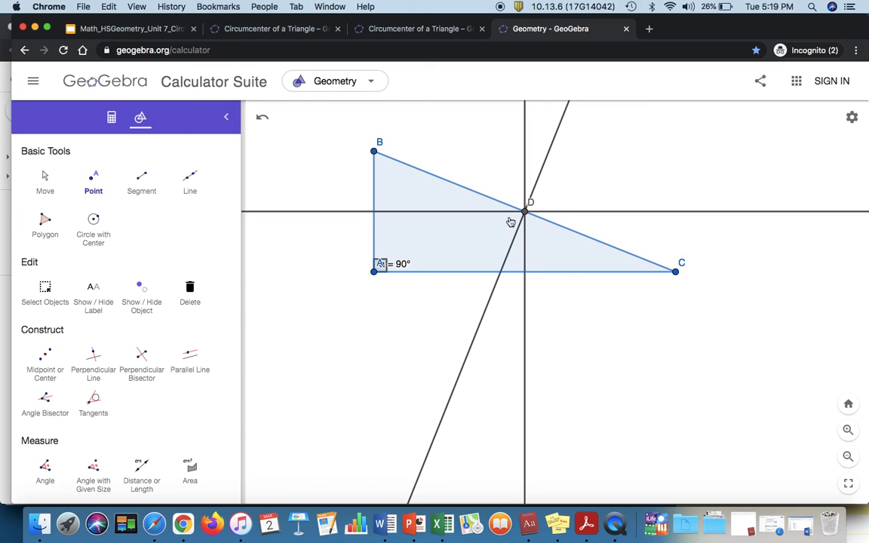
Draw a circle centred at point D through vertex C, and zoom out to fit the whole circle in view.
{"action": "left_click", "coordinate": [94, 222]}
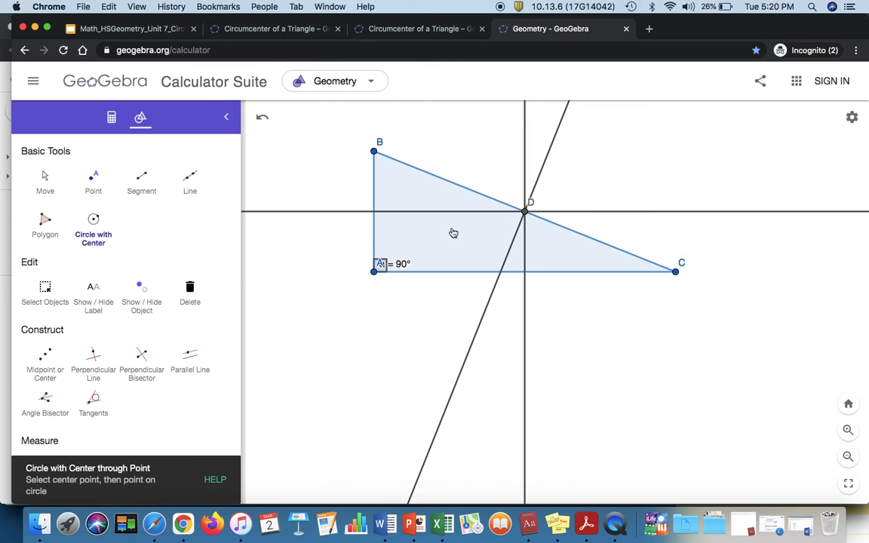
{"action": "left_click", "coordinate": [525, 212]}
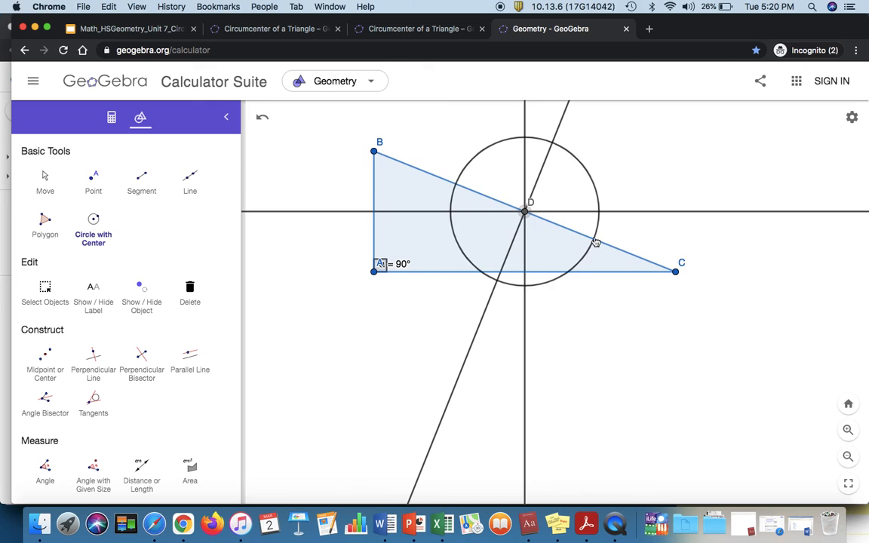
{"action": "left_click", "coordinate": [676, 273]}
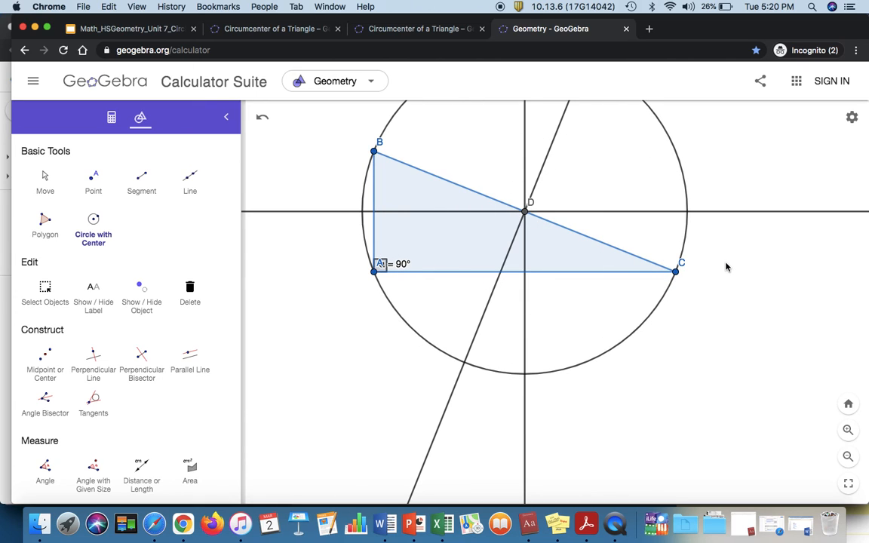
{"action": "scroll", "coordinate": [724, 264], "scroll_direction": "down", "scroll_amount": 5}
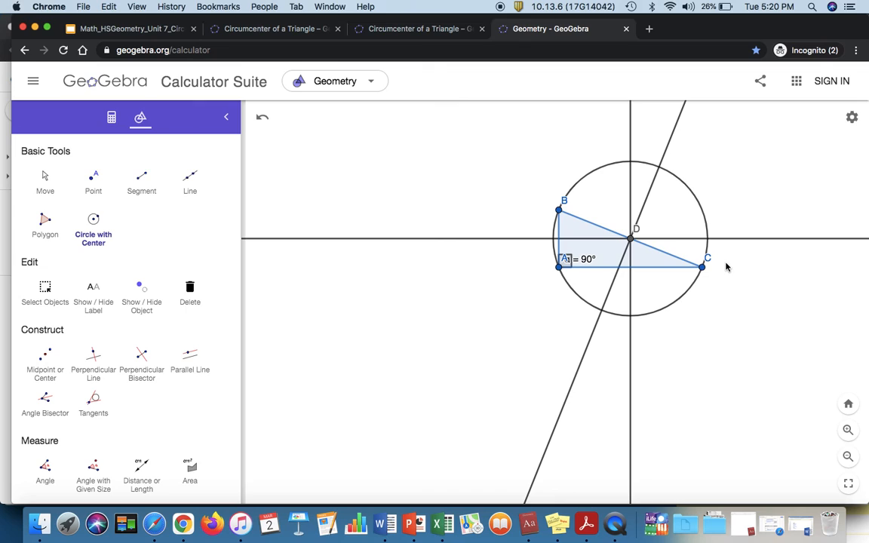